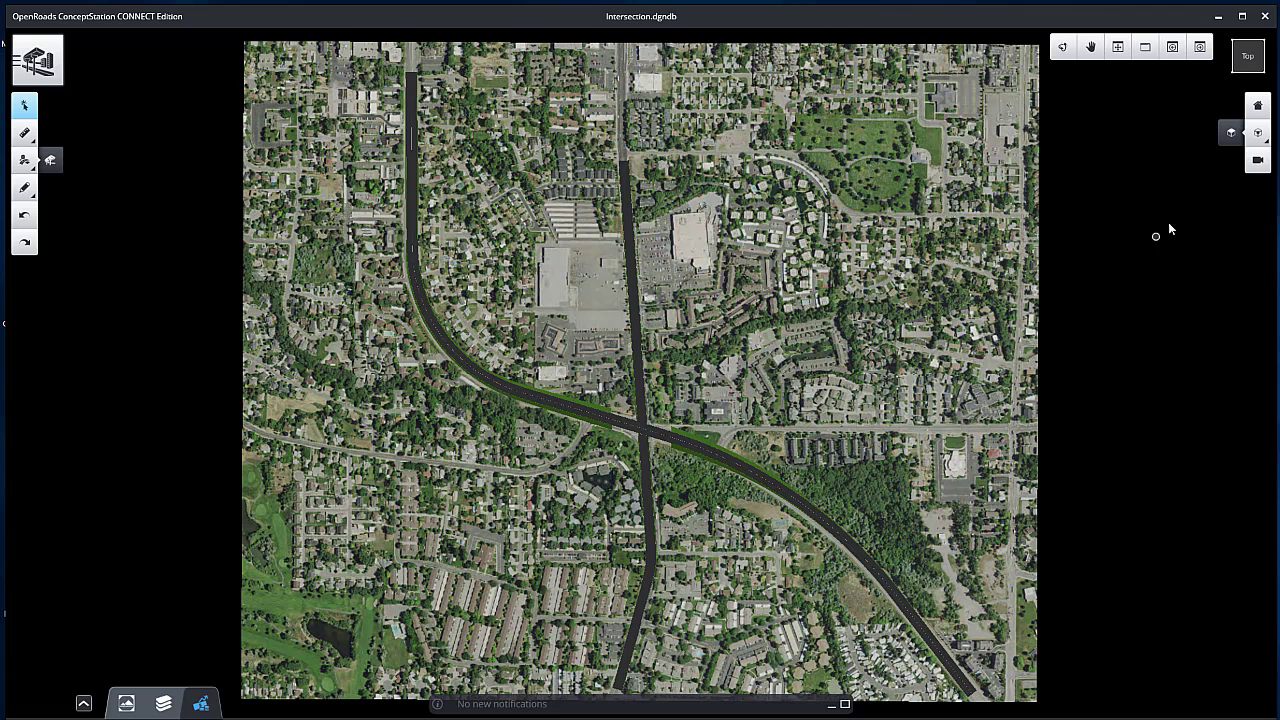
Switch to the Top camera view and turn off the Markings category.
left_click(1257, 132)
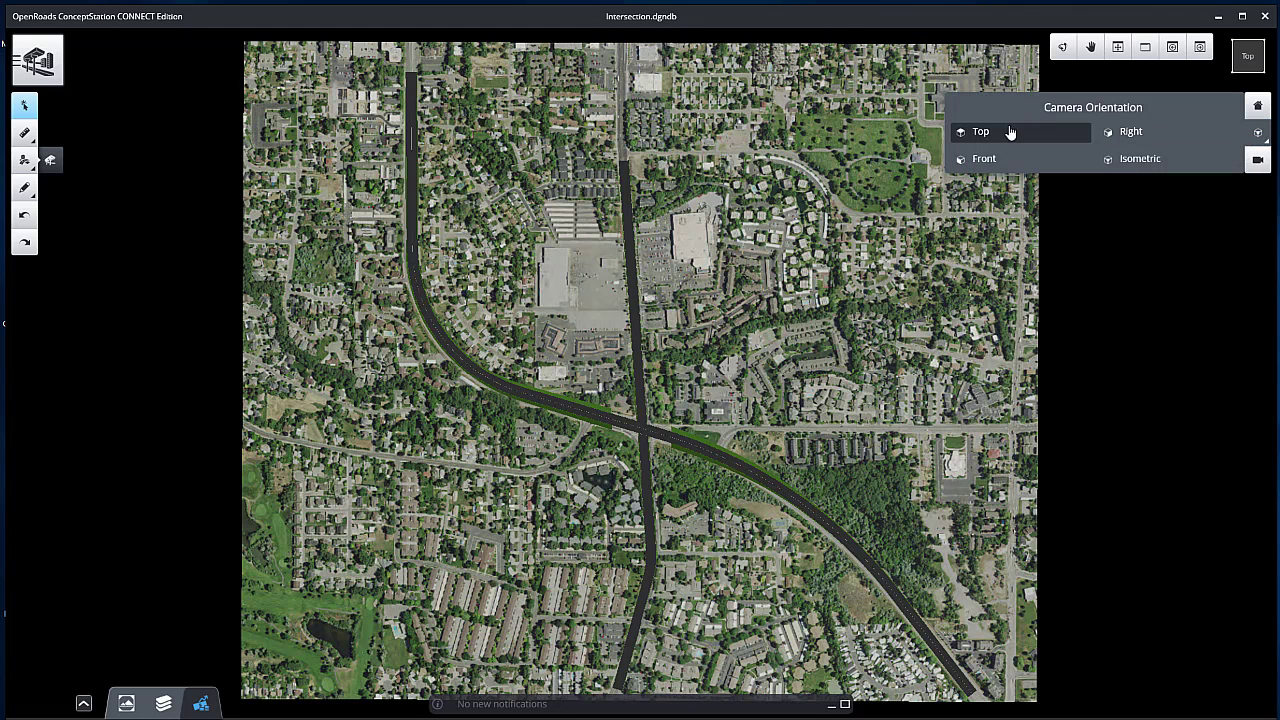
left_click(993, 133)
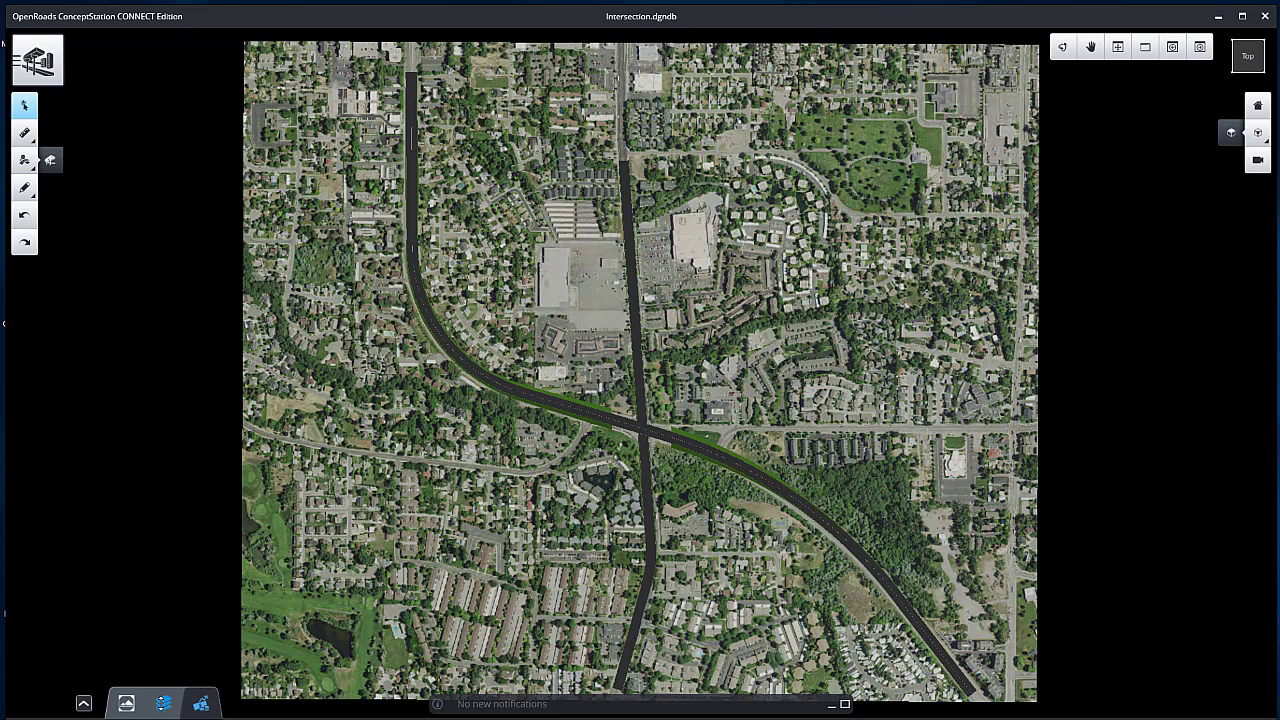
left_click(163, 703)
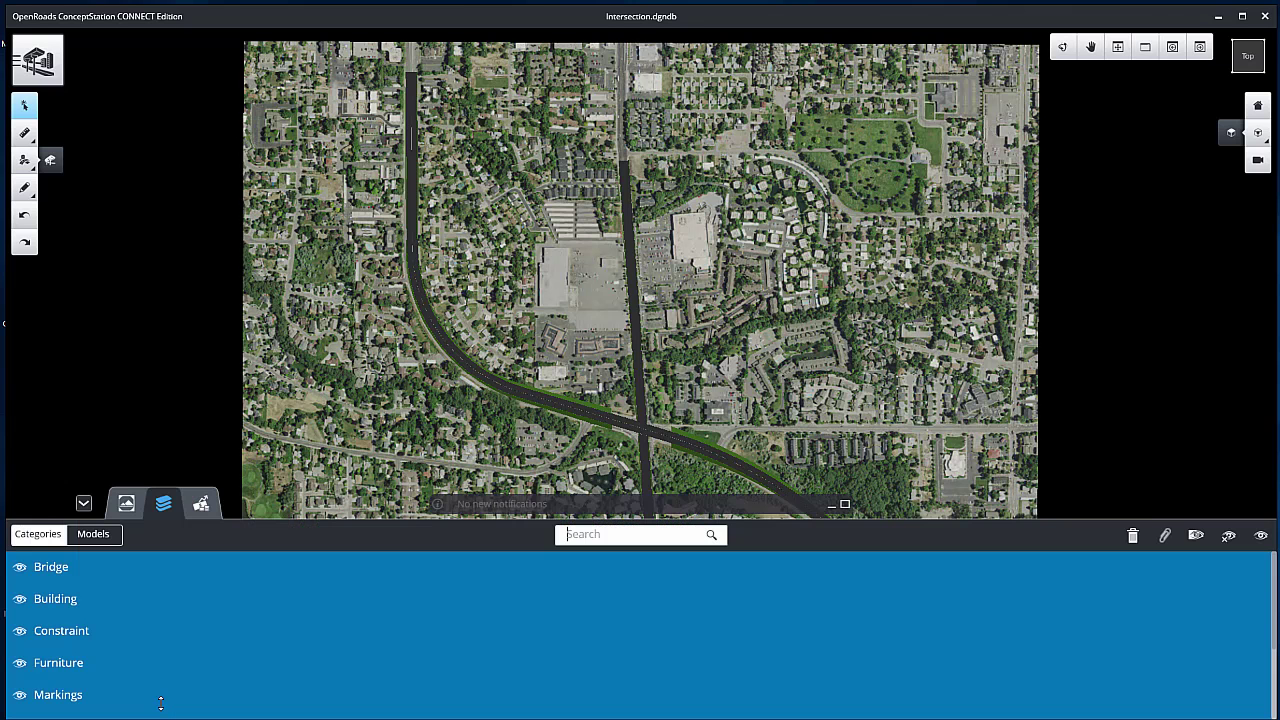
left_click(20, 695)
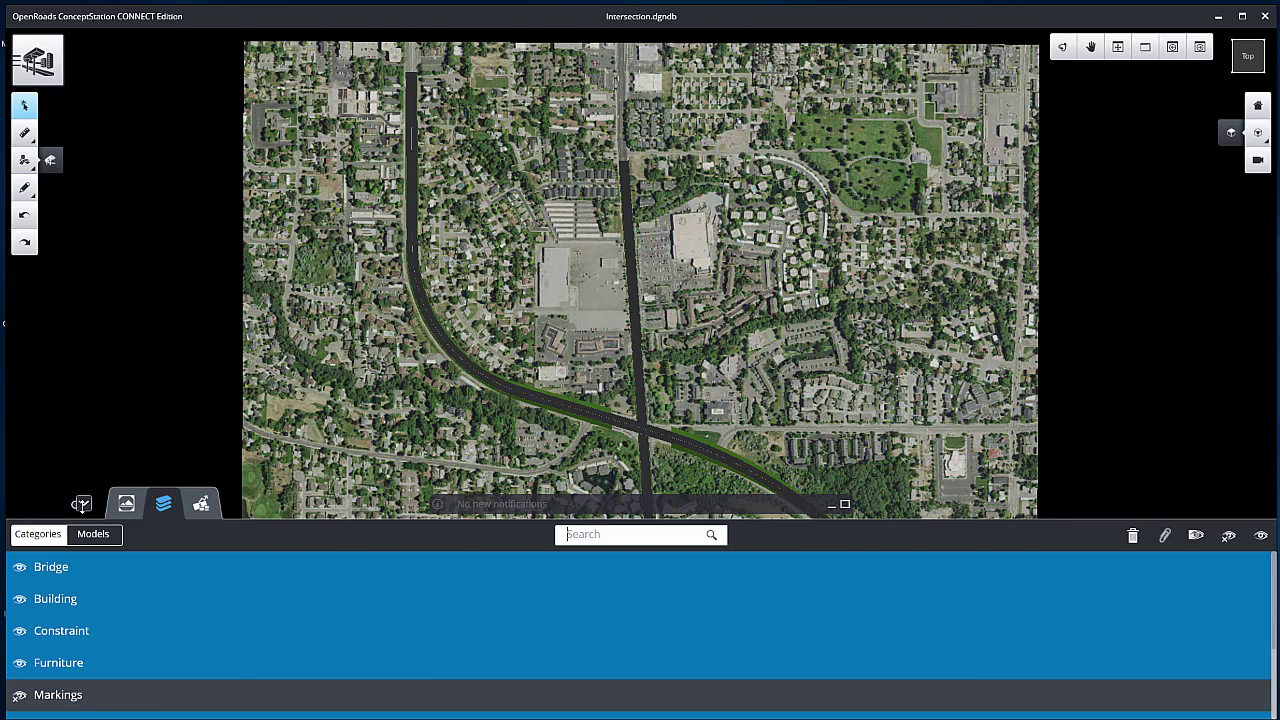
left_click(84, 503)
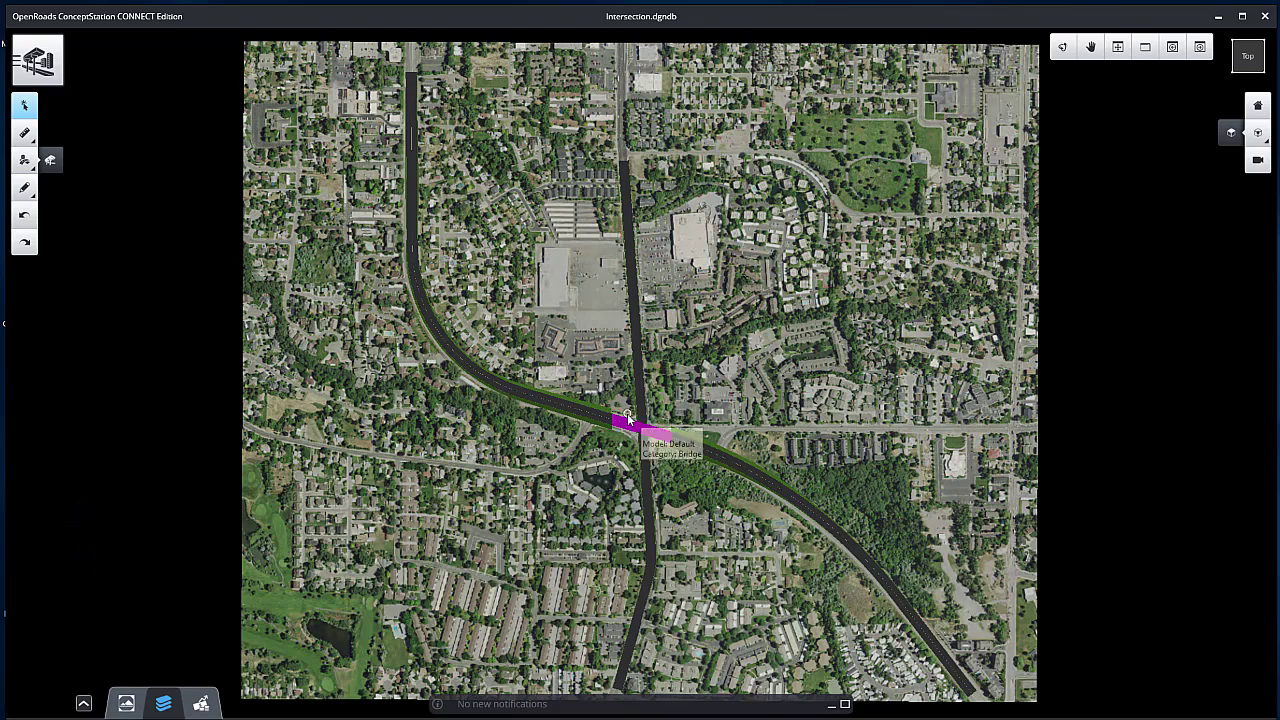
Zoom in on the bridge crossing where the two roads meet.
scroll(622, 452, "up", 3)
scroll(620, 452, "up", 2)
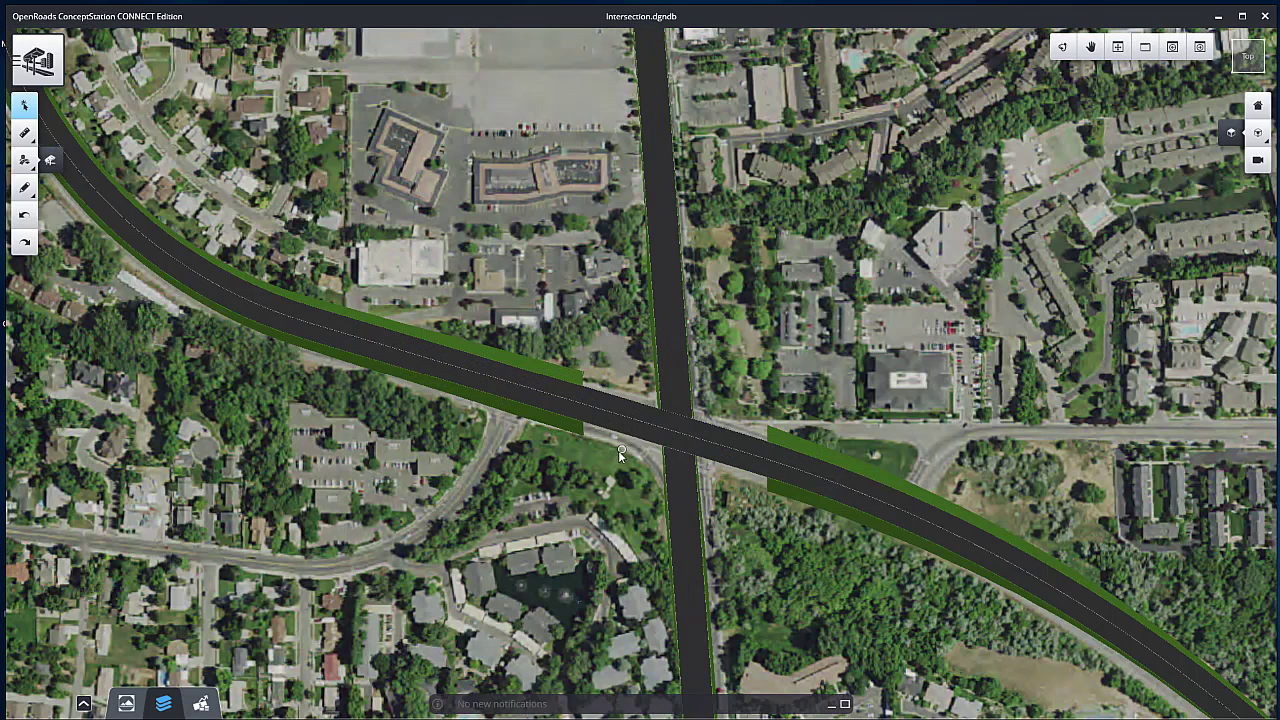
left_click(24, 160)
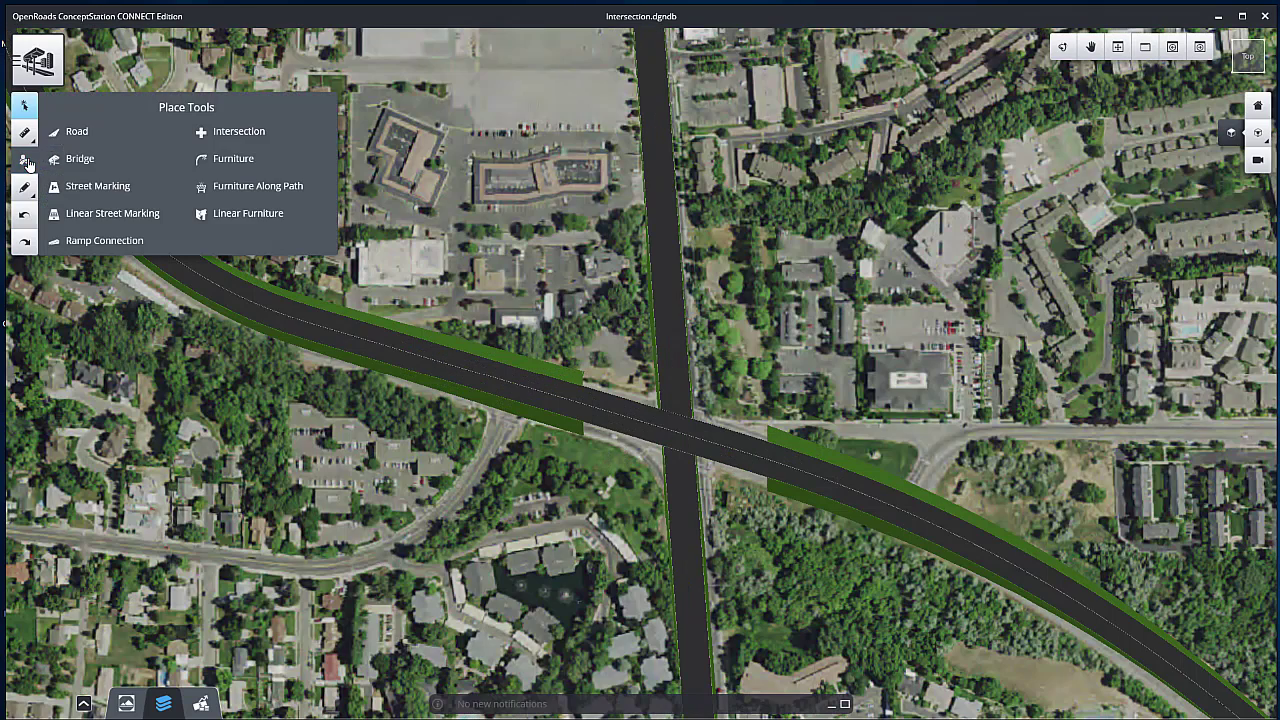
Start a new road using the Ramp 1 Lane (Left Origin) template, keeping Urban Principal Arterial class.
left_click(78, 133)
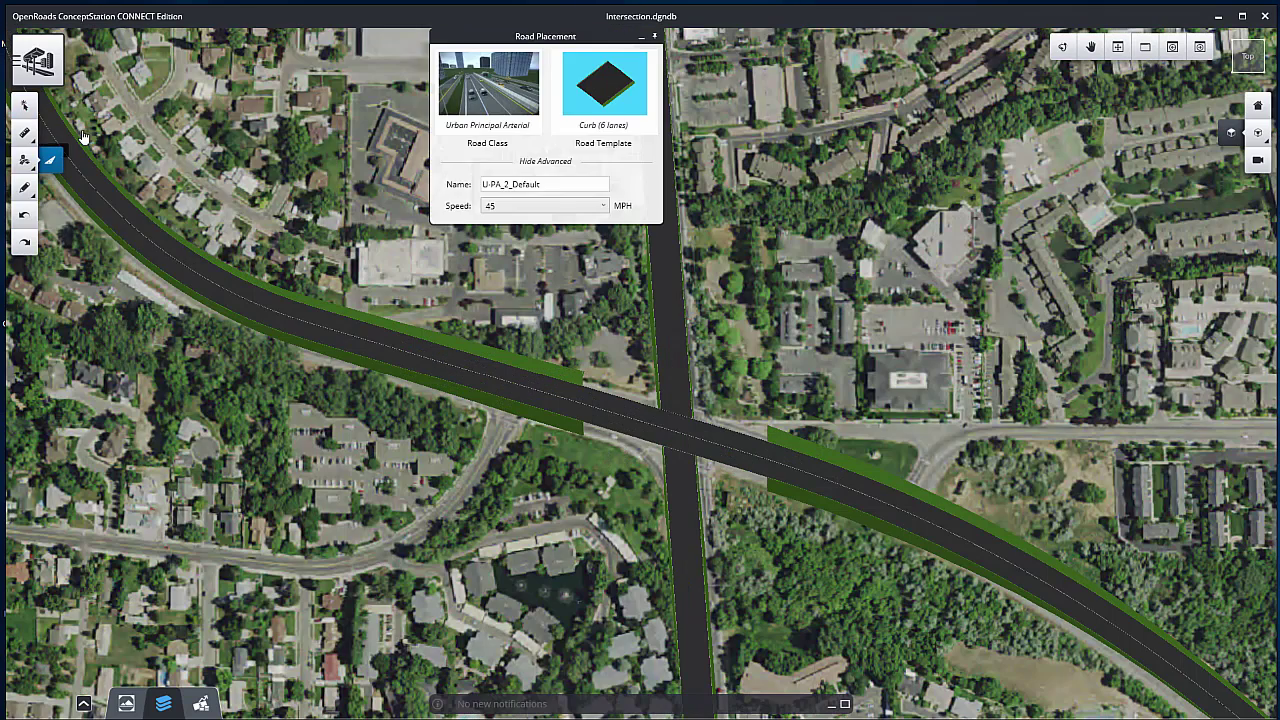
left_click(516, 93)
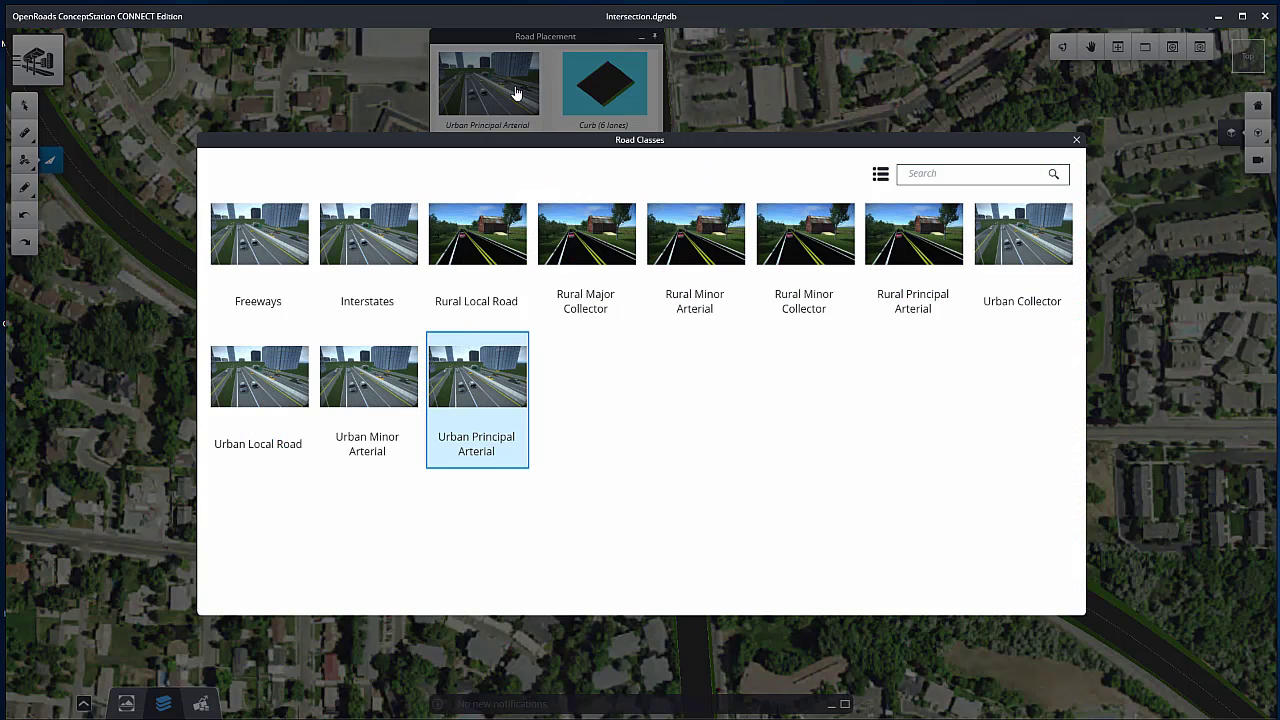
left_click(483, 388)
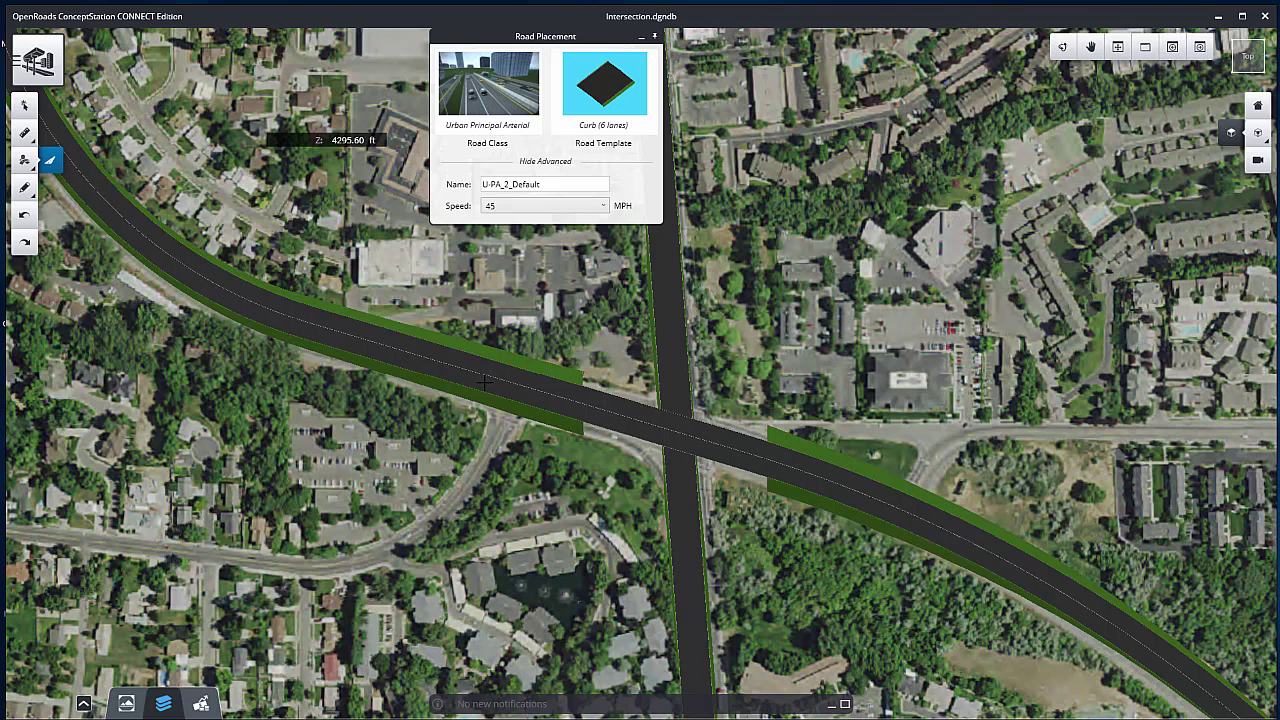
left_click(587, 99)
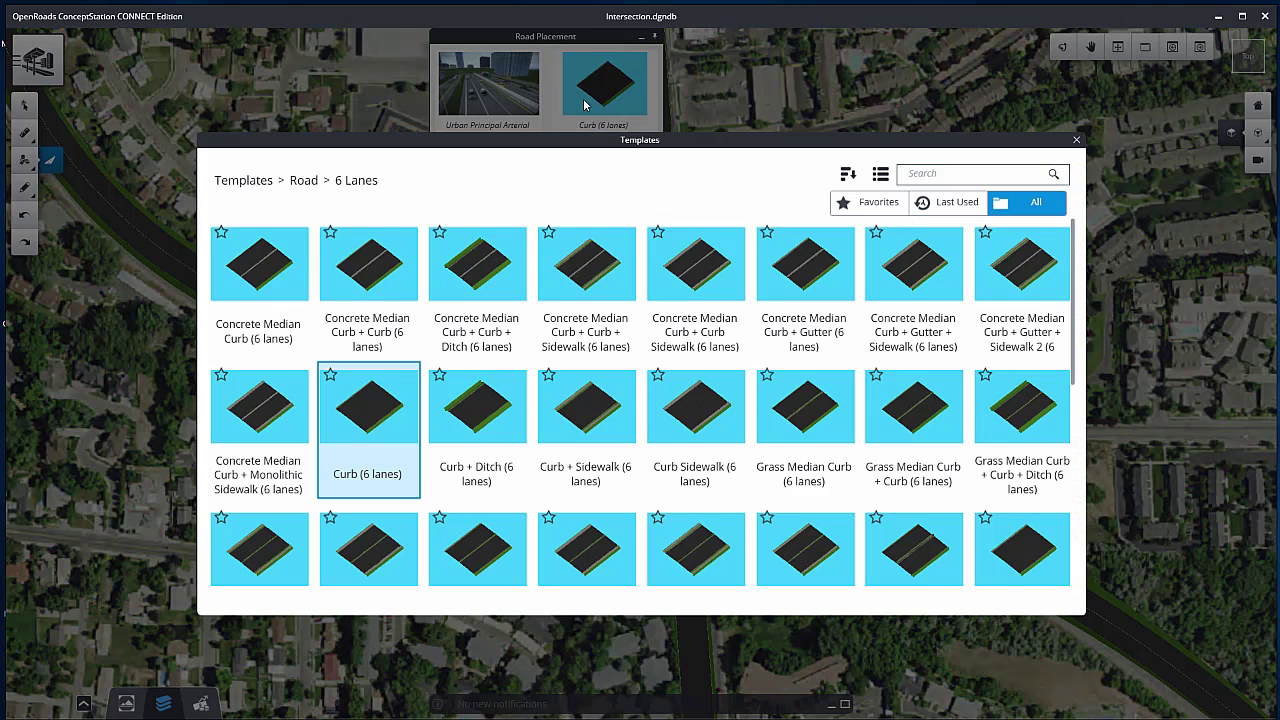
left_click(251, 180)
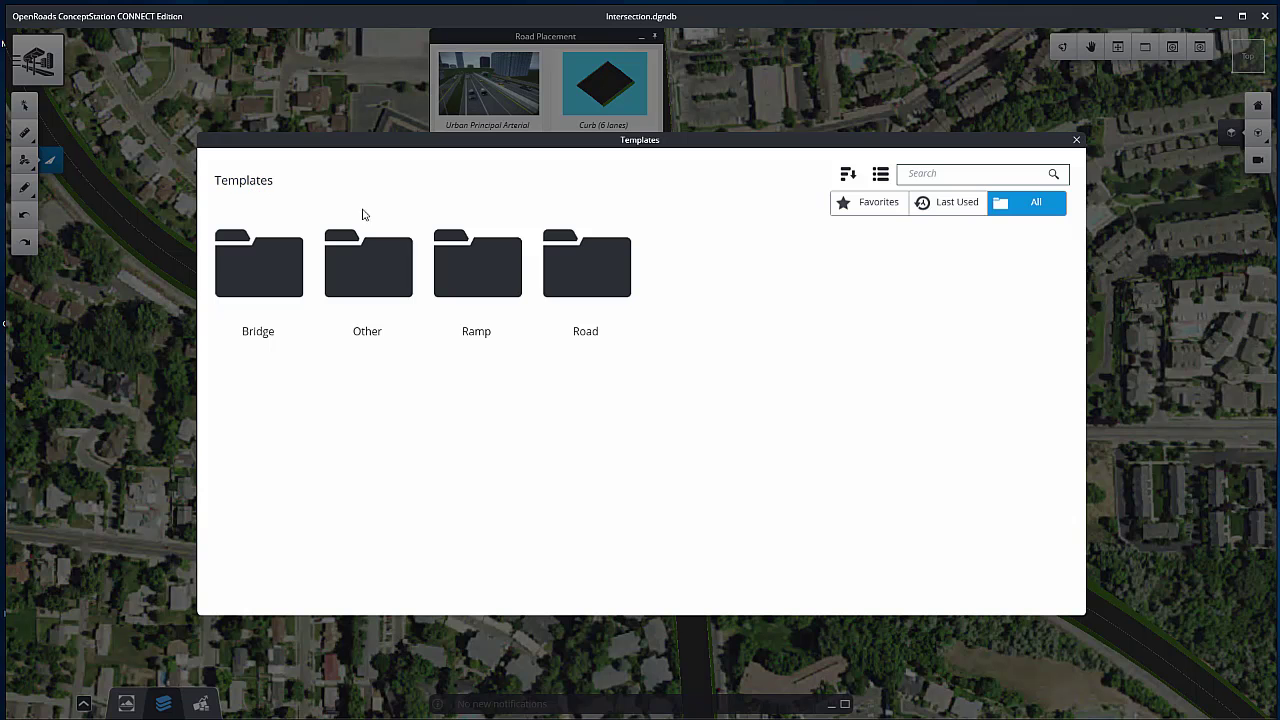
left_click(469, 274)
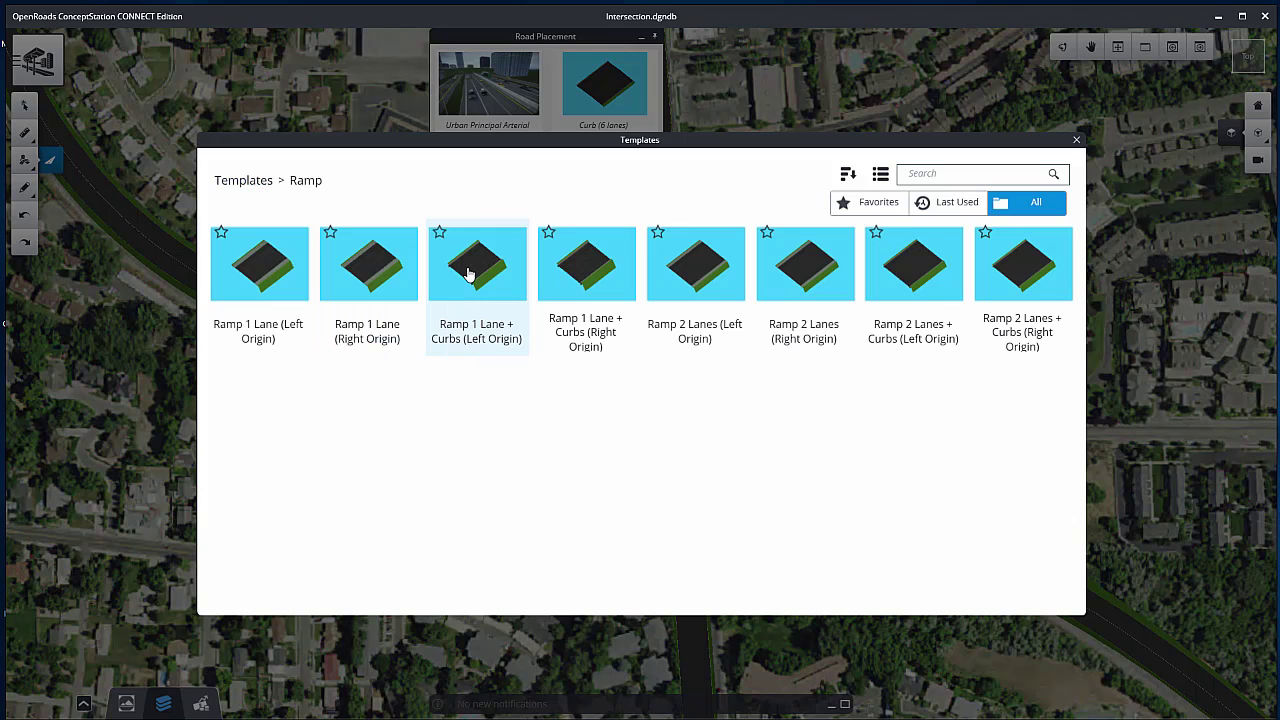
left_click(254, 277)
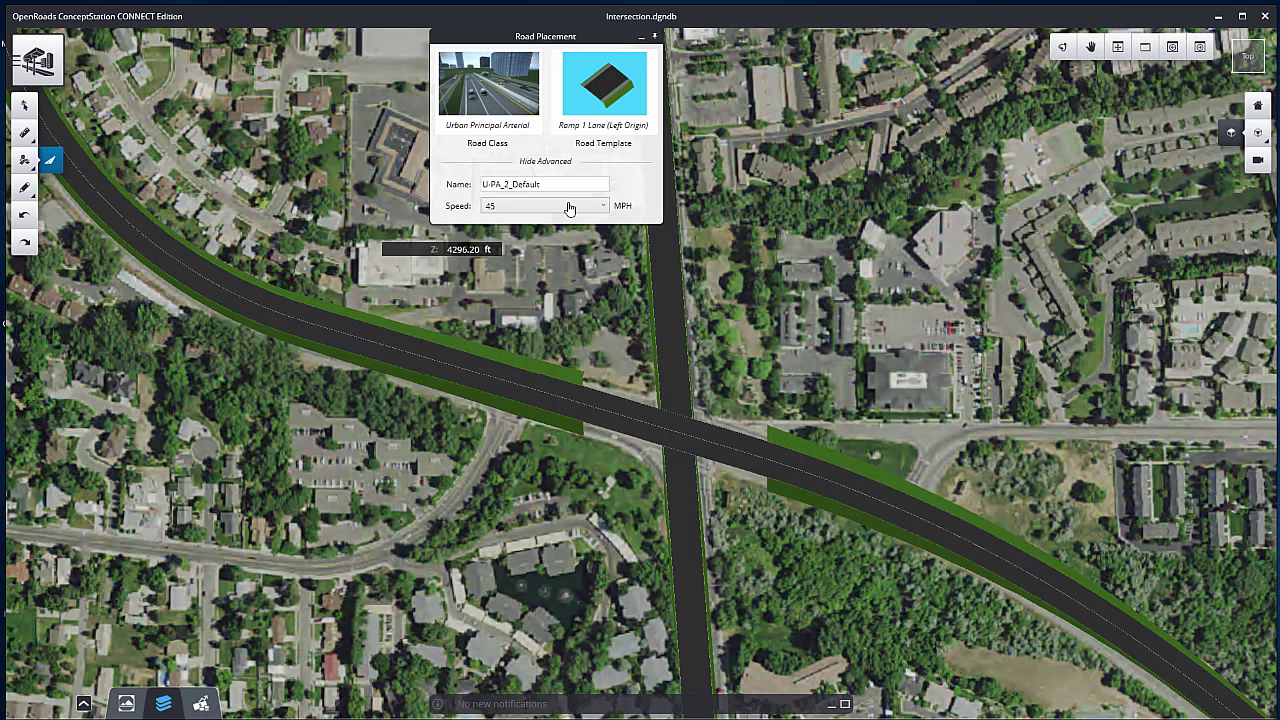
Name the road Ramp A, set 20 MPH speed, and place its first point on the highway.
left_click_drag(550, 184, 452, 176)
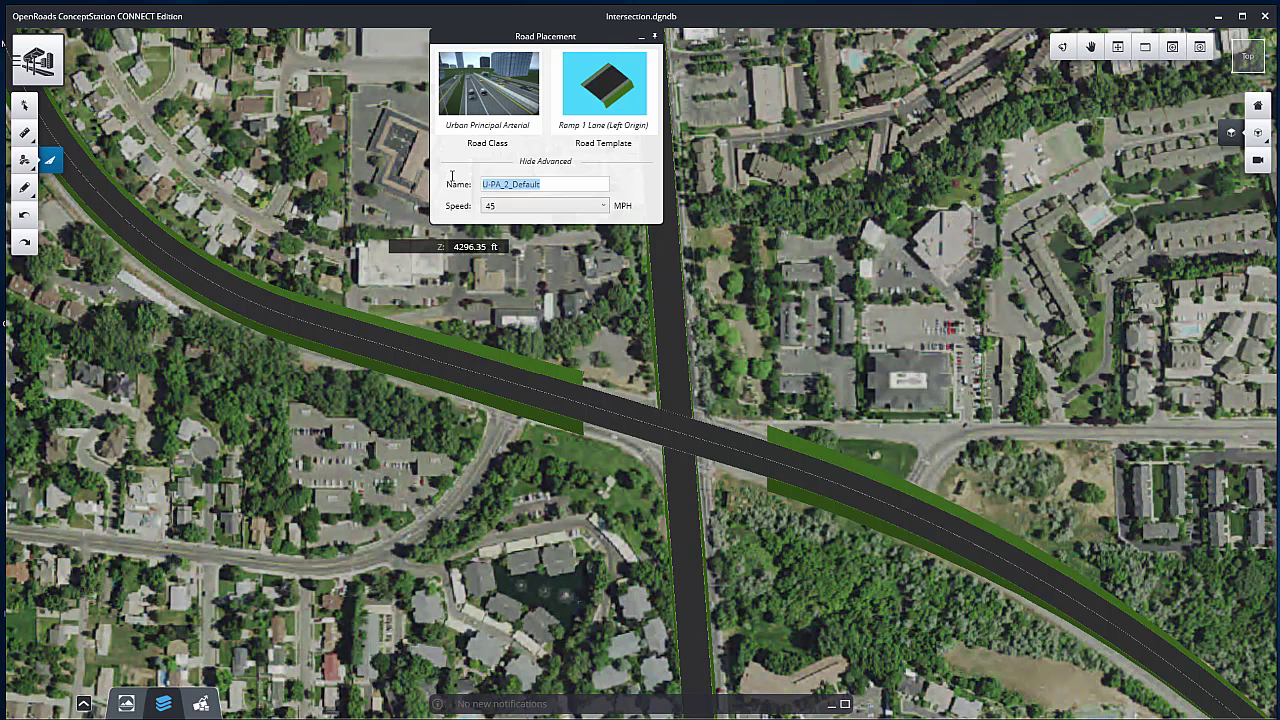
type("Ramp A")
left_click(603, 205)
left_click(524, 242)
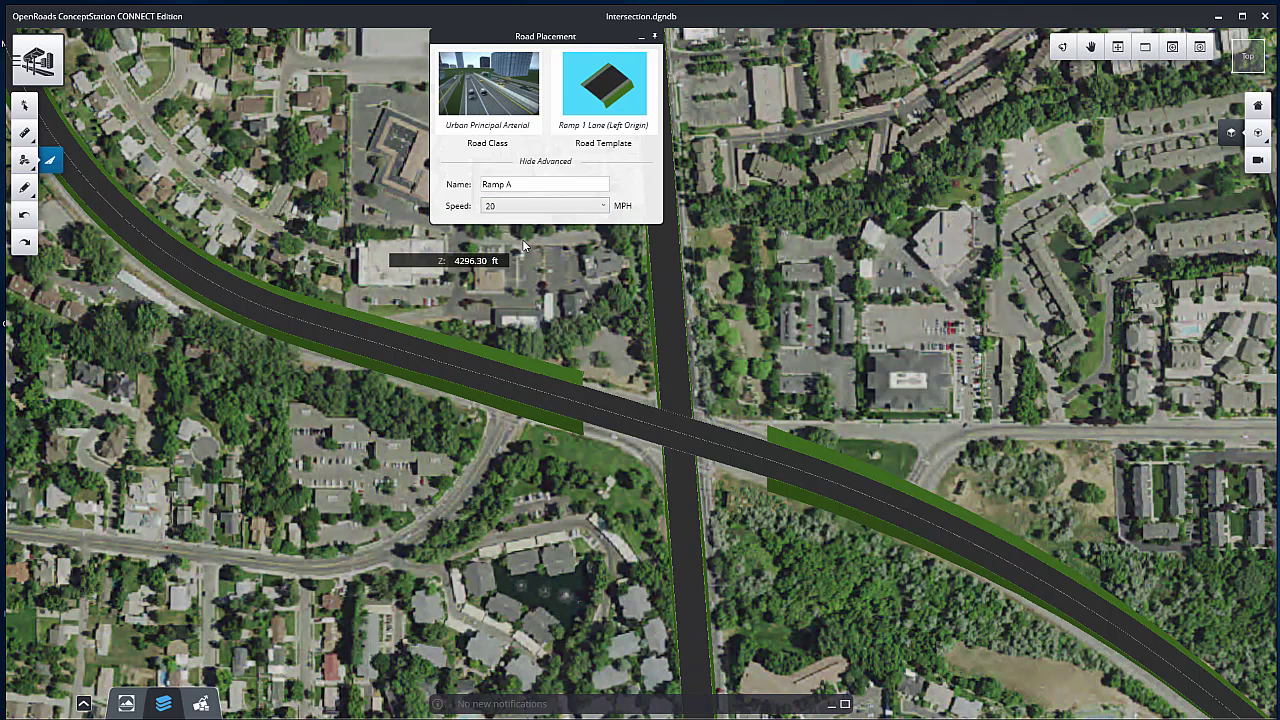
left_click(501, 379)
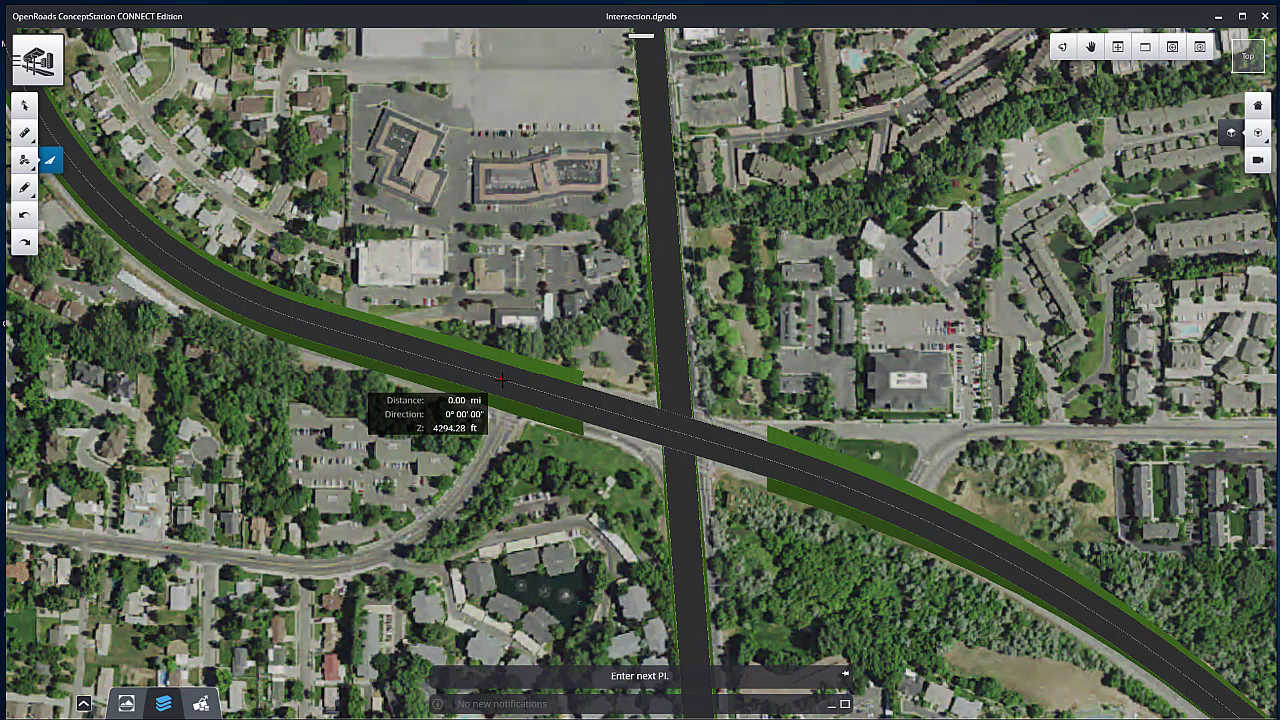
Place Ramp A's bend and end points beside the north–south road, then finish it.
left_click(631, 478)
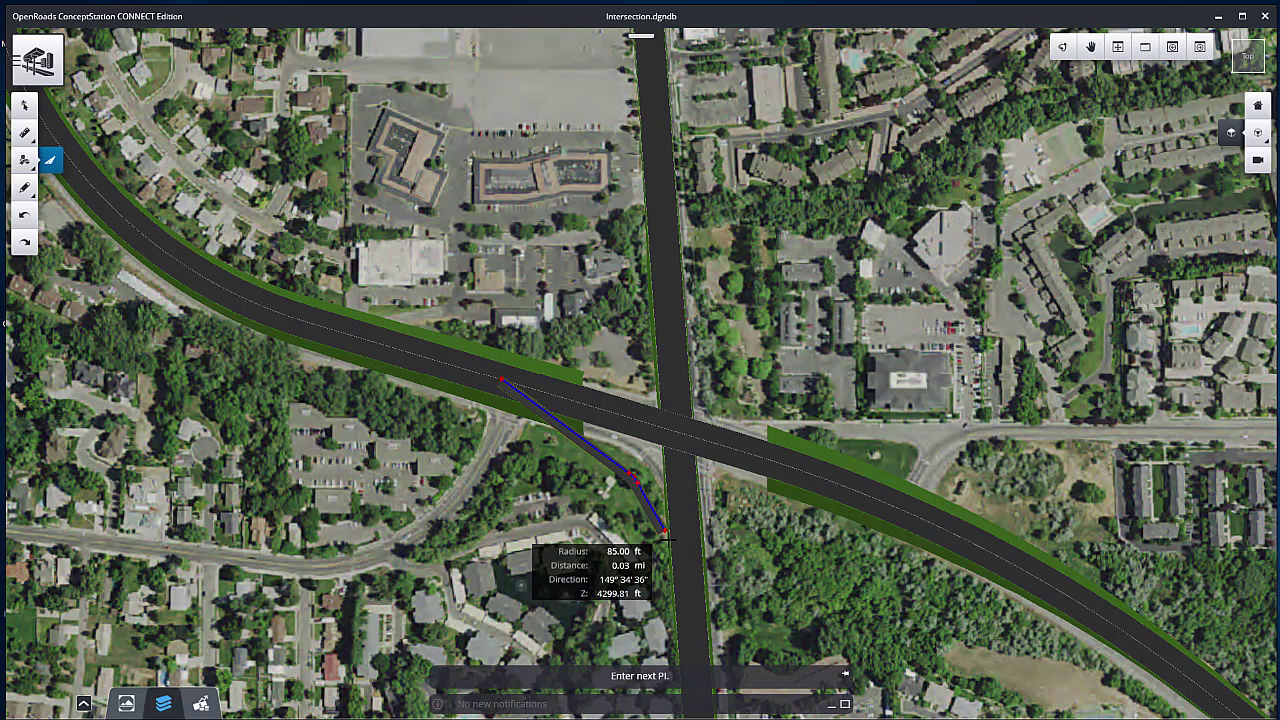
left_click(690, 603)
right_click(690, 603)
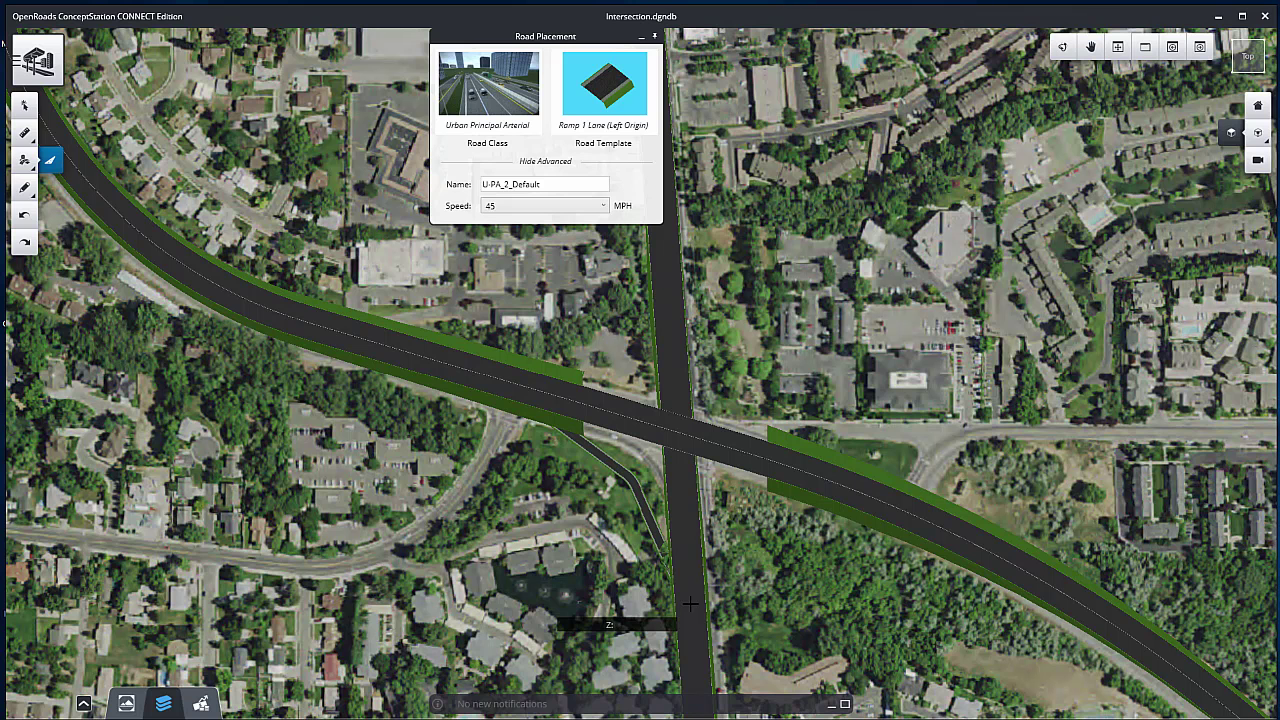
left_click(25, 108)
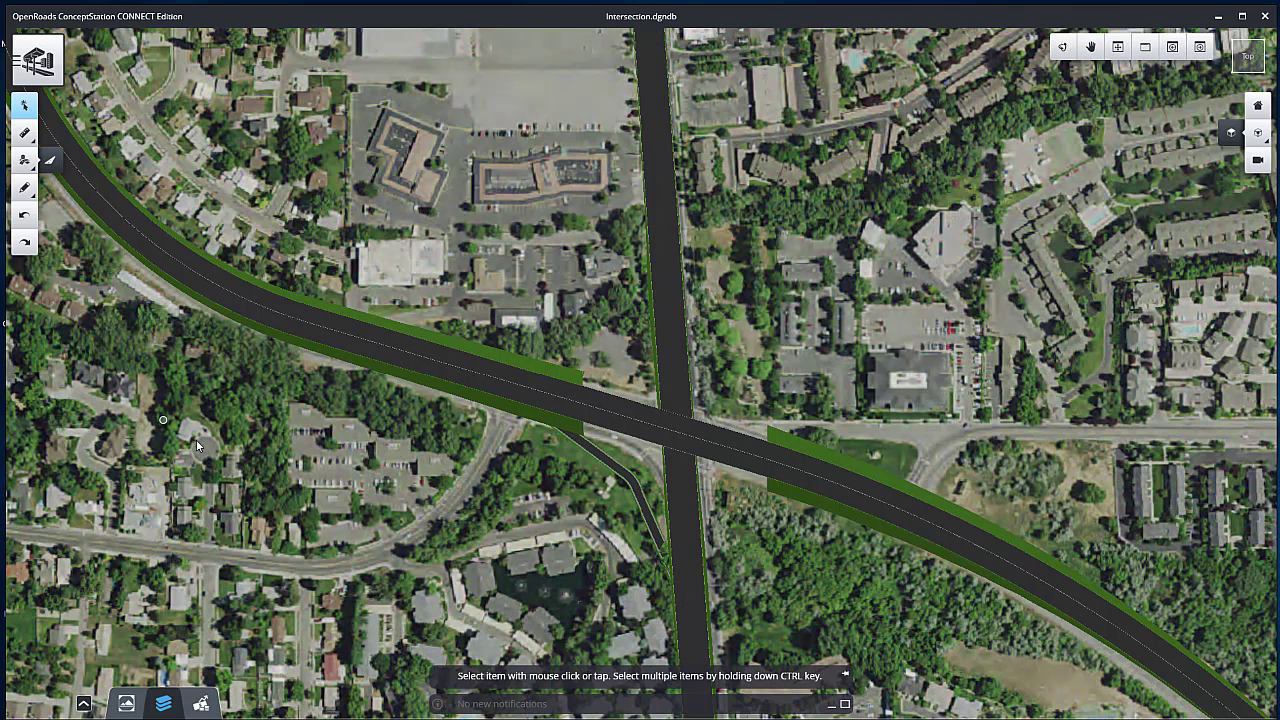
Drag Ramp A's profile end grips for a -1.81% descent from overpass level and accept.
left_click(630, 484)
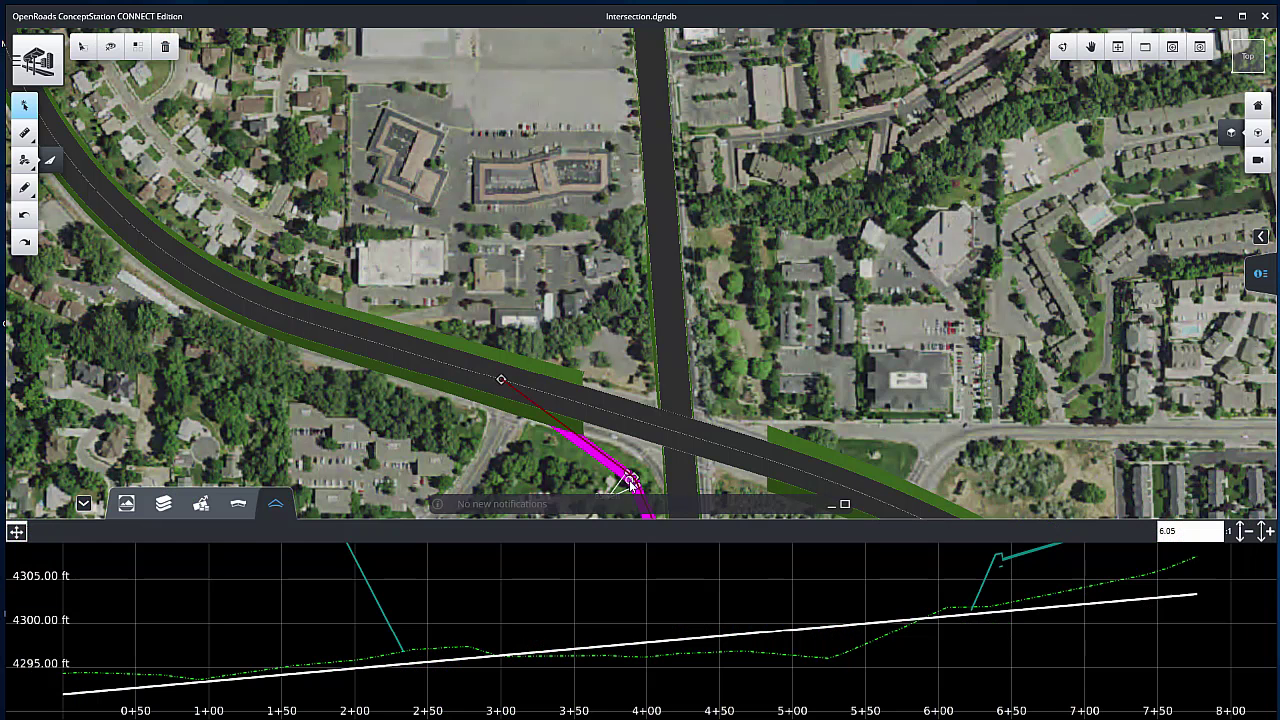
scroll(652, 600, "down", 4)
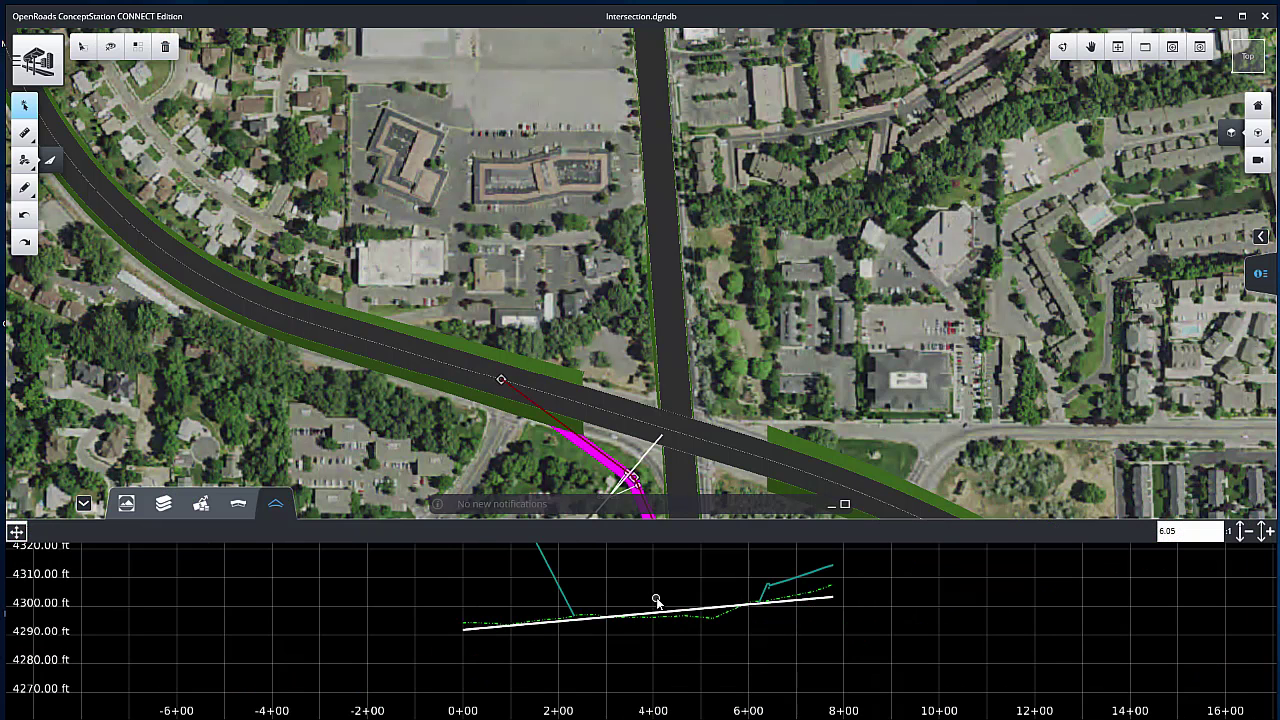
left_click(648, 612)
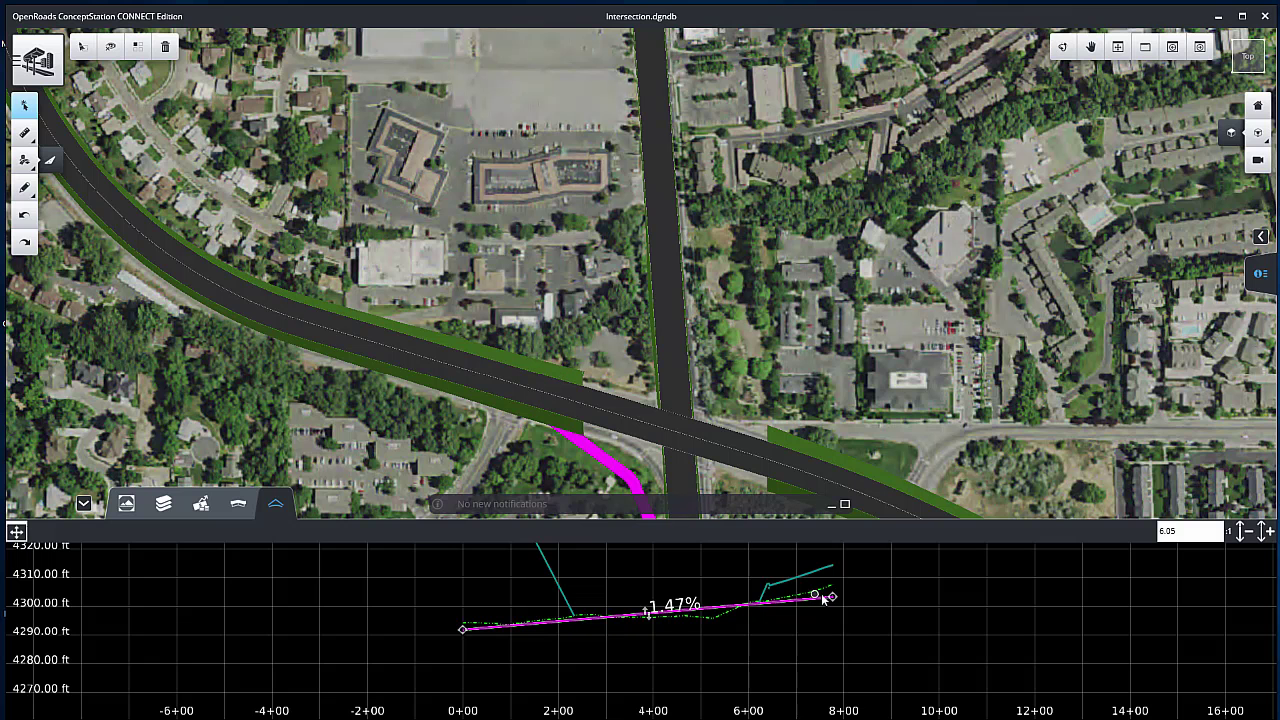
left_click_drag(833, 597, 832, 564)
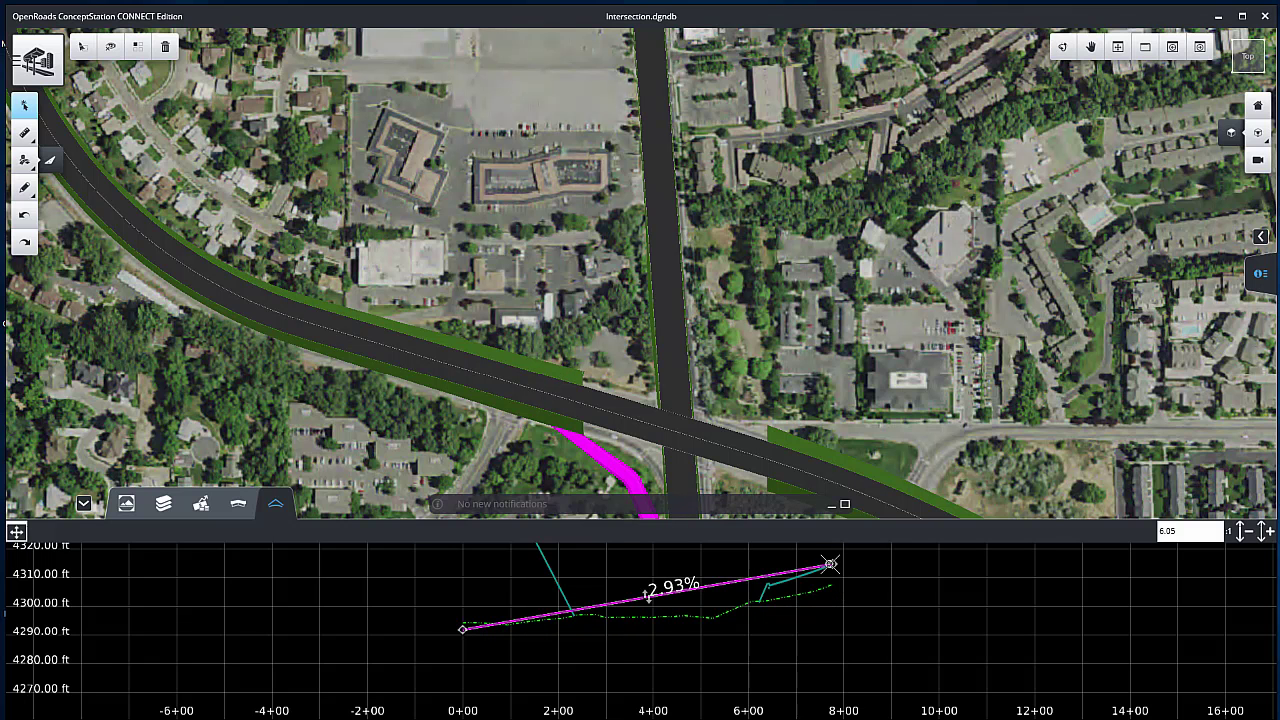
scroll(535, 552, "down", 2)
middle_click_drag(528, 560, 557, 614)
key("Escape")
left_click_drag(527, 644, 527, 587)
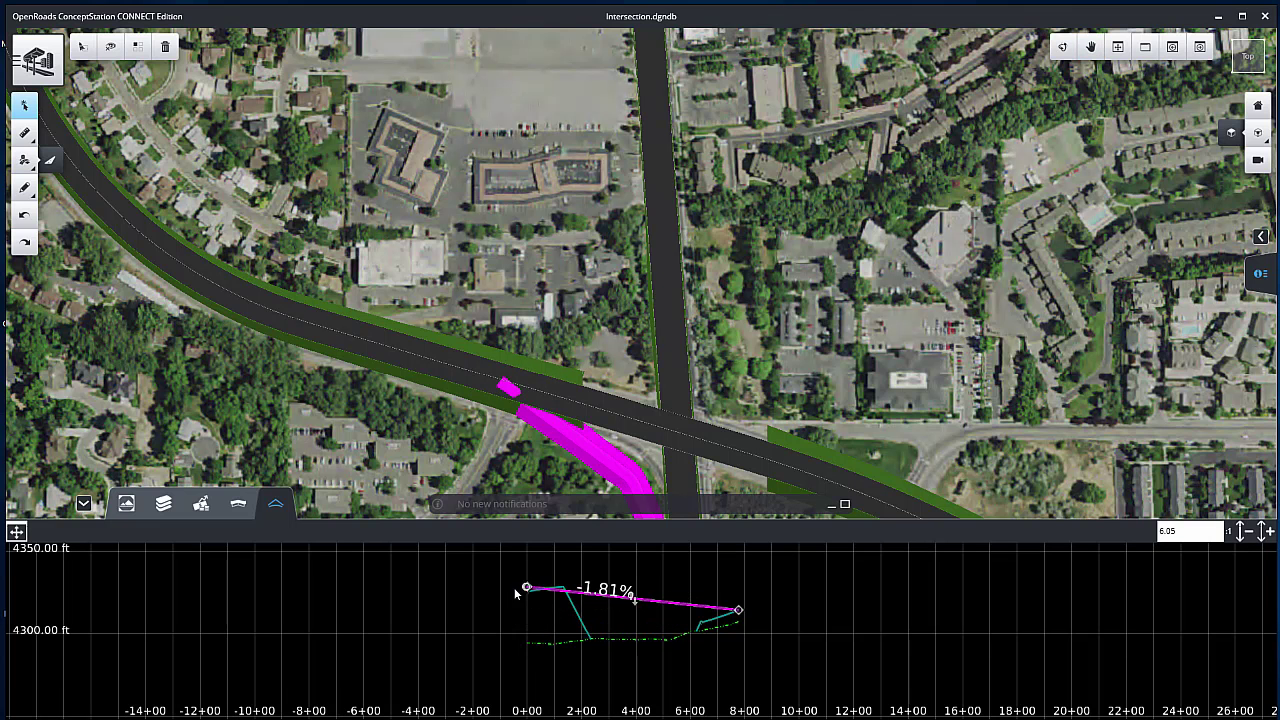
right_click(375, 570)
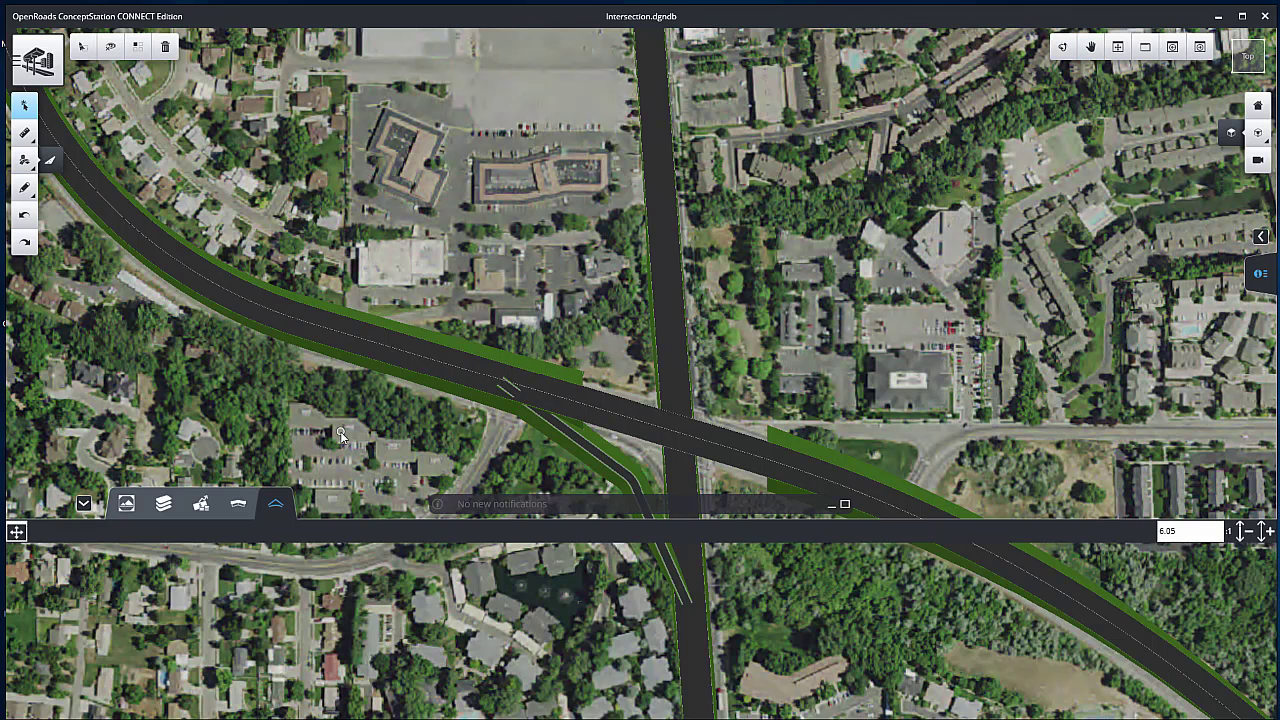
Start a new road named Ramp B with a 20 MPH design speed.
left_click(49, 162)
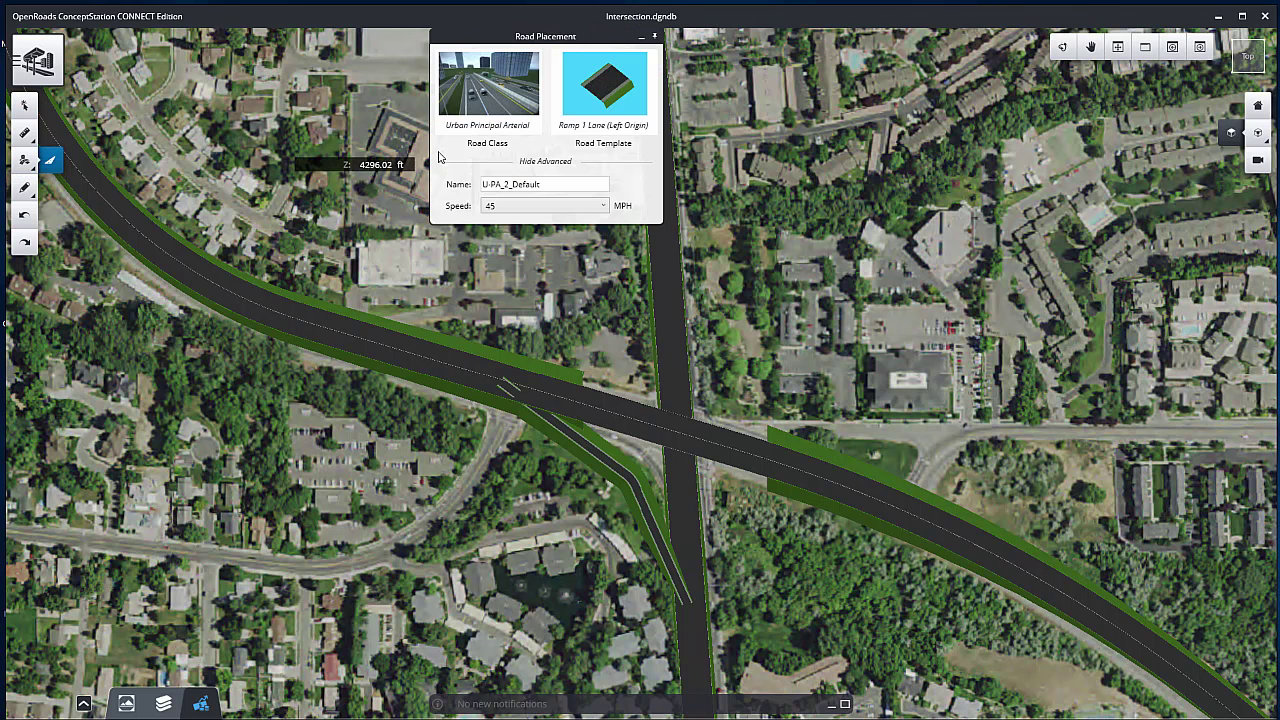
left_click(513, 215)
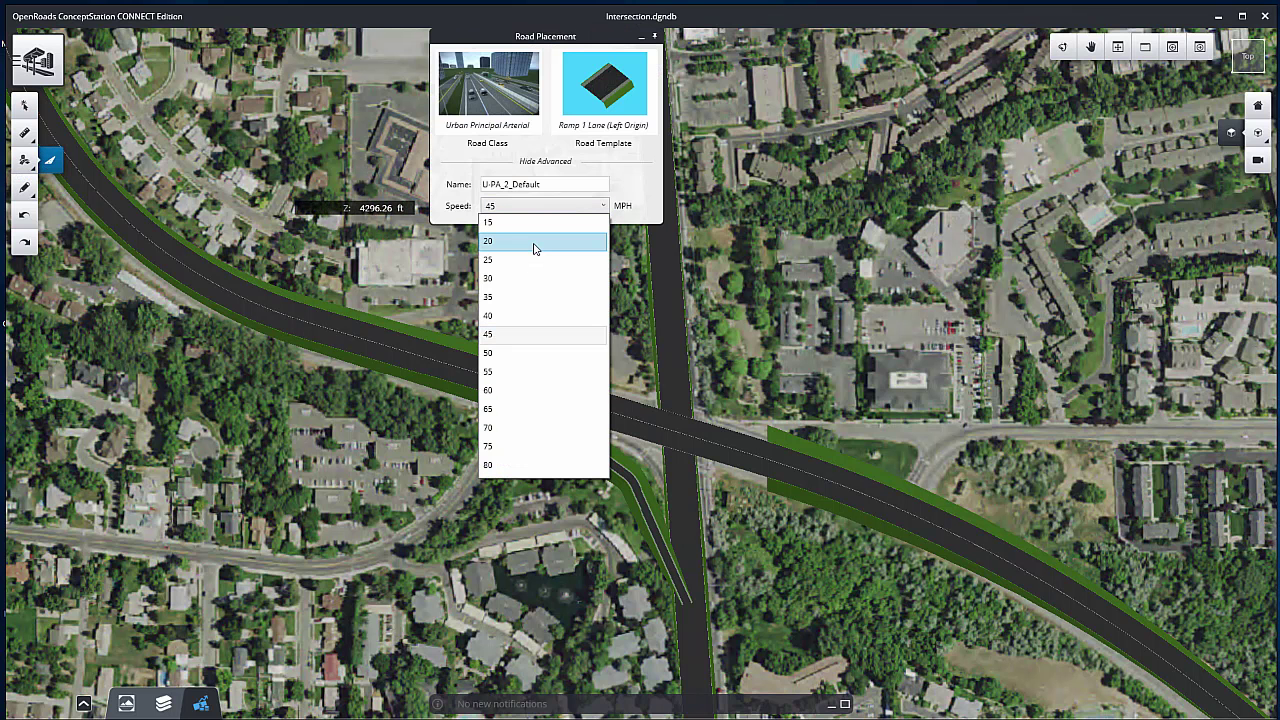
left_click(534, 250)
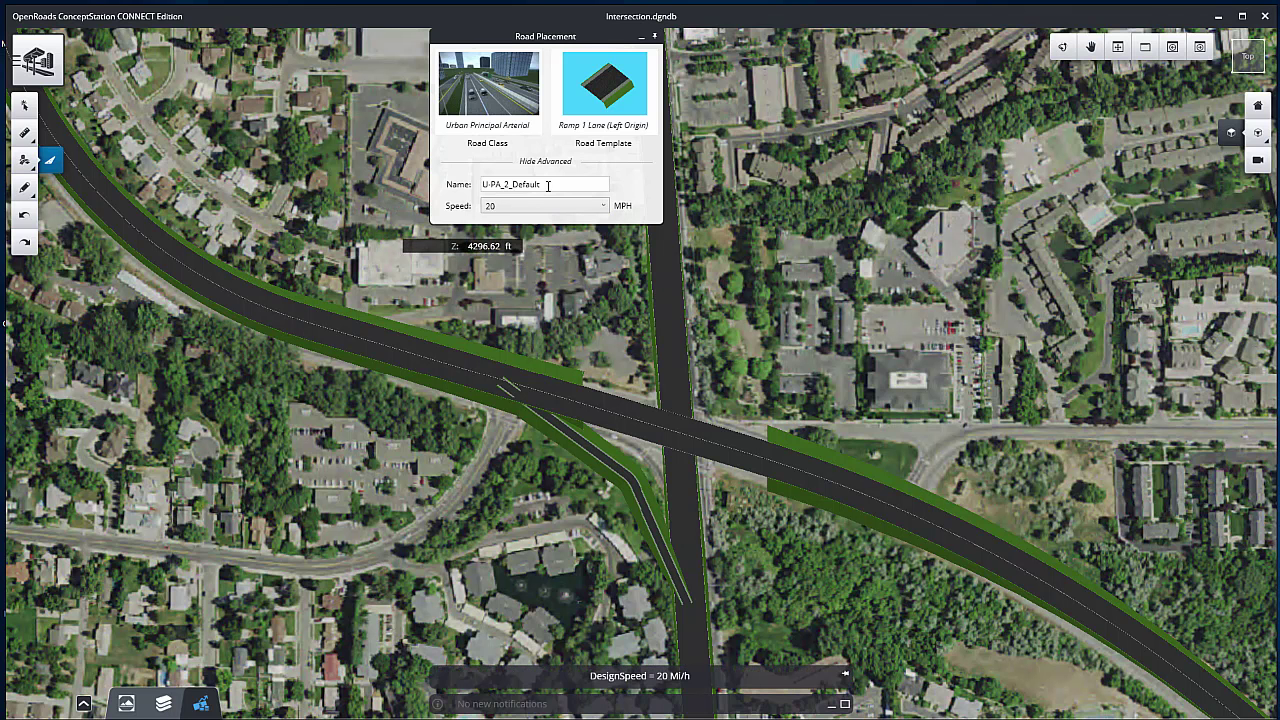
left_click(439, 178)
type("Ramp B")
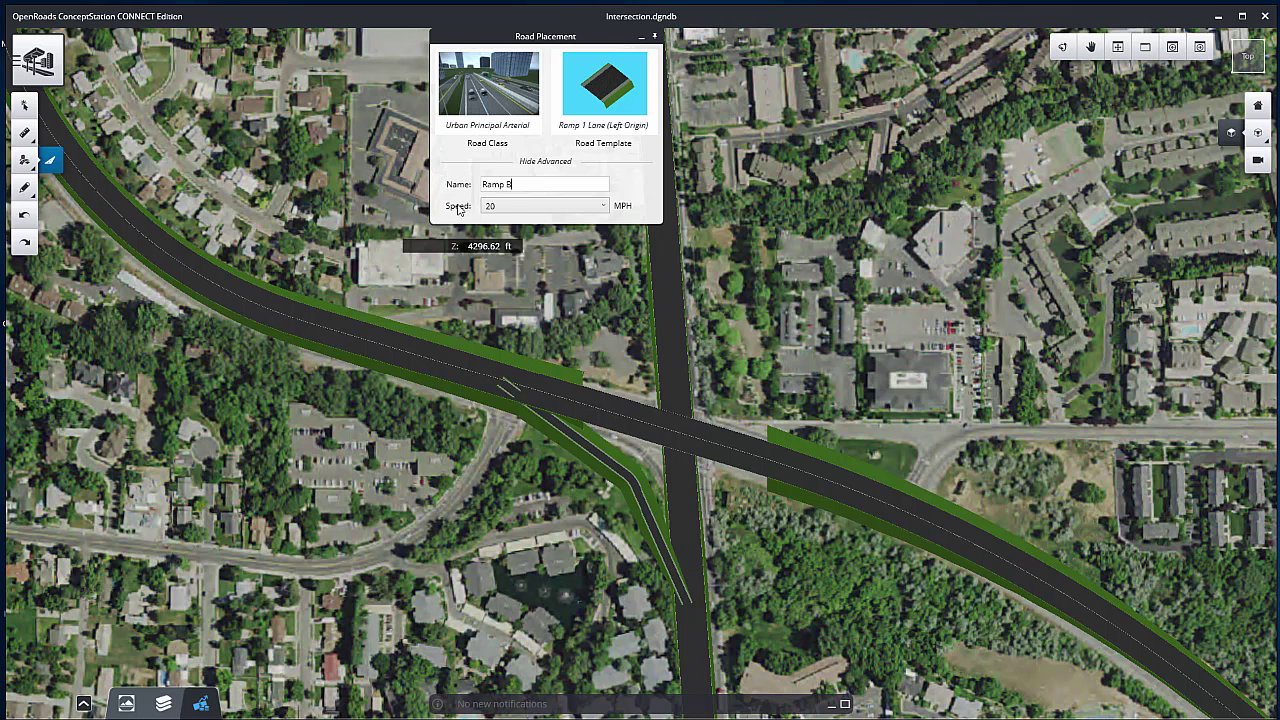
Place Ramp B from the north–south street west along the highway's north side.
left_click(667, 332)
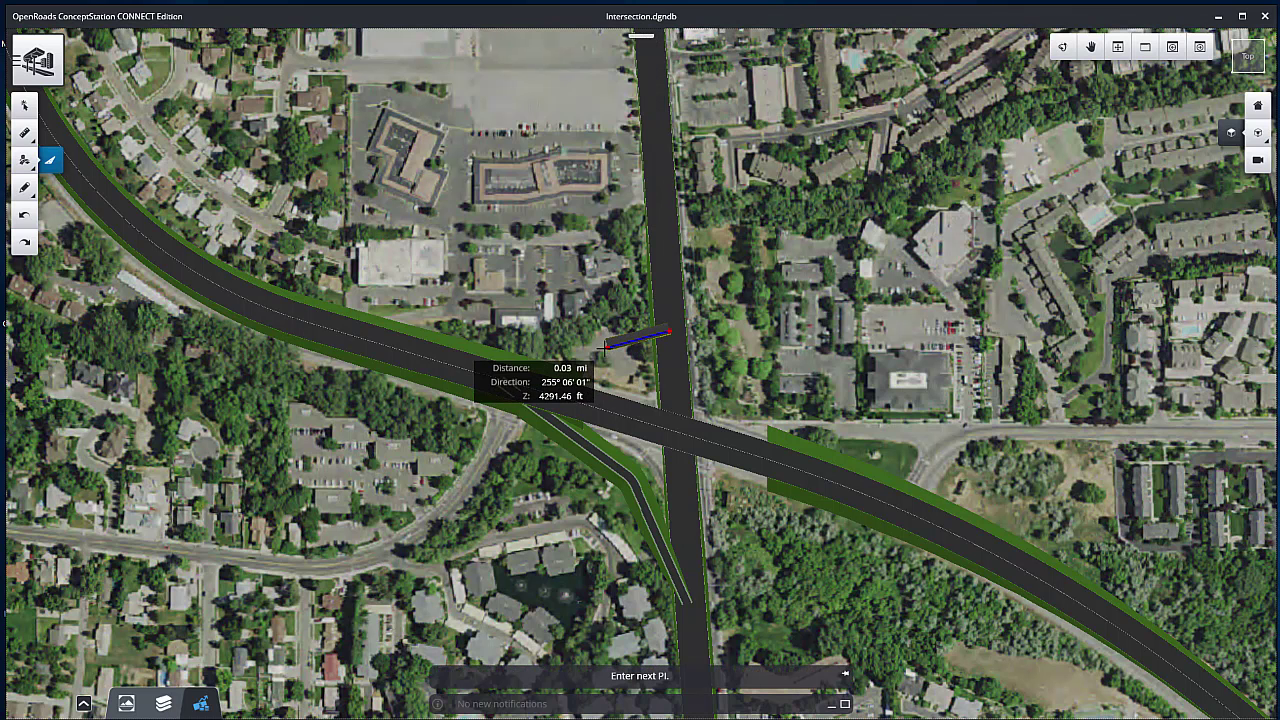
left_click(599, 350)
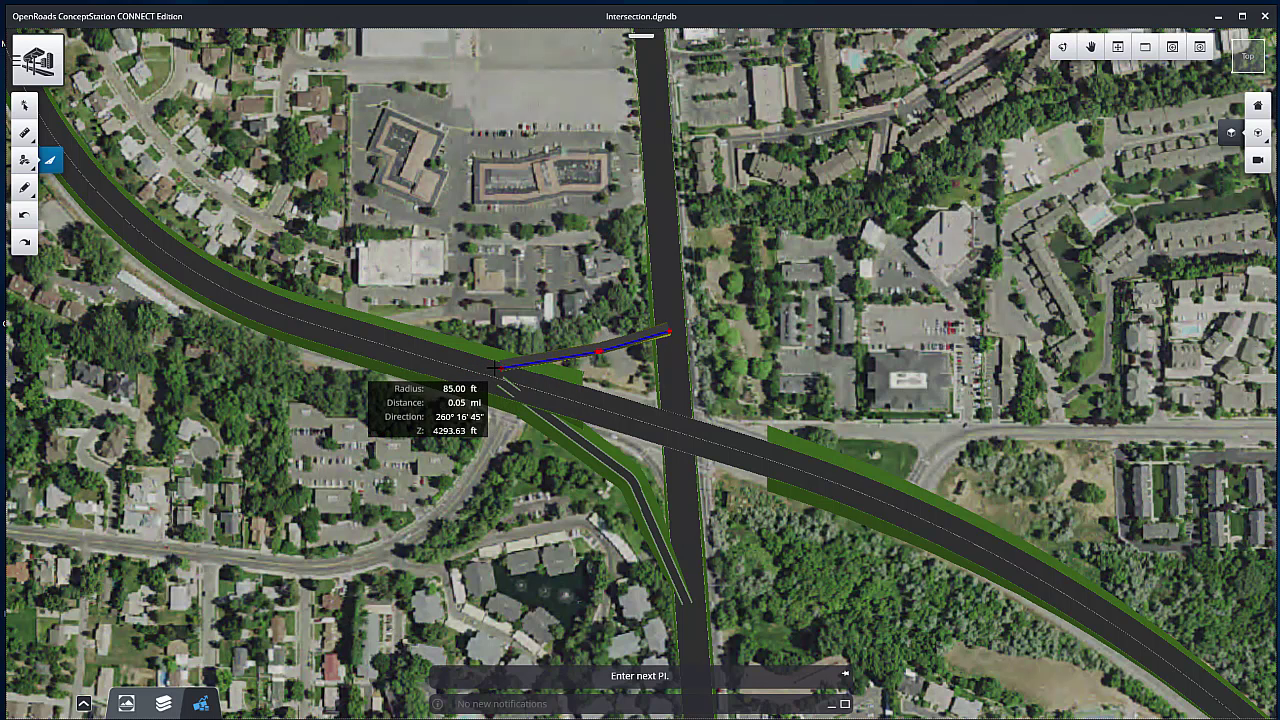
left_click(458, 370)
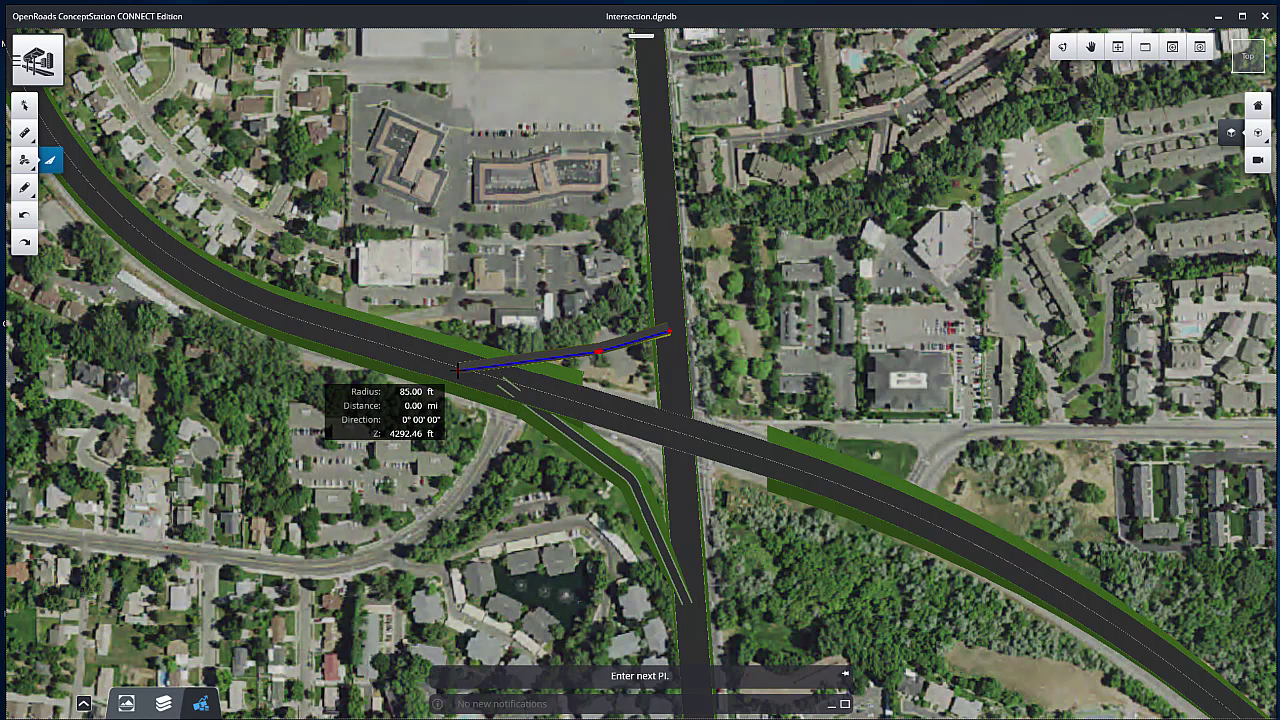
right_click(458, 370)
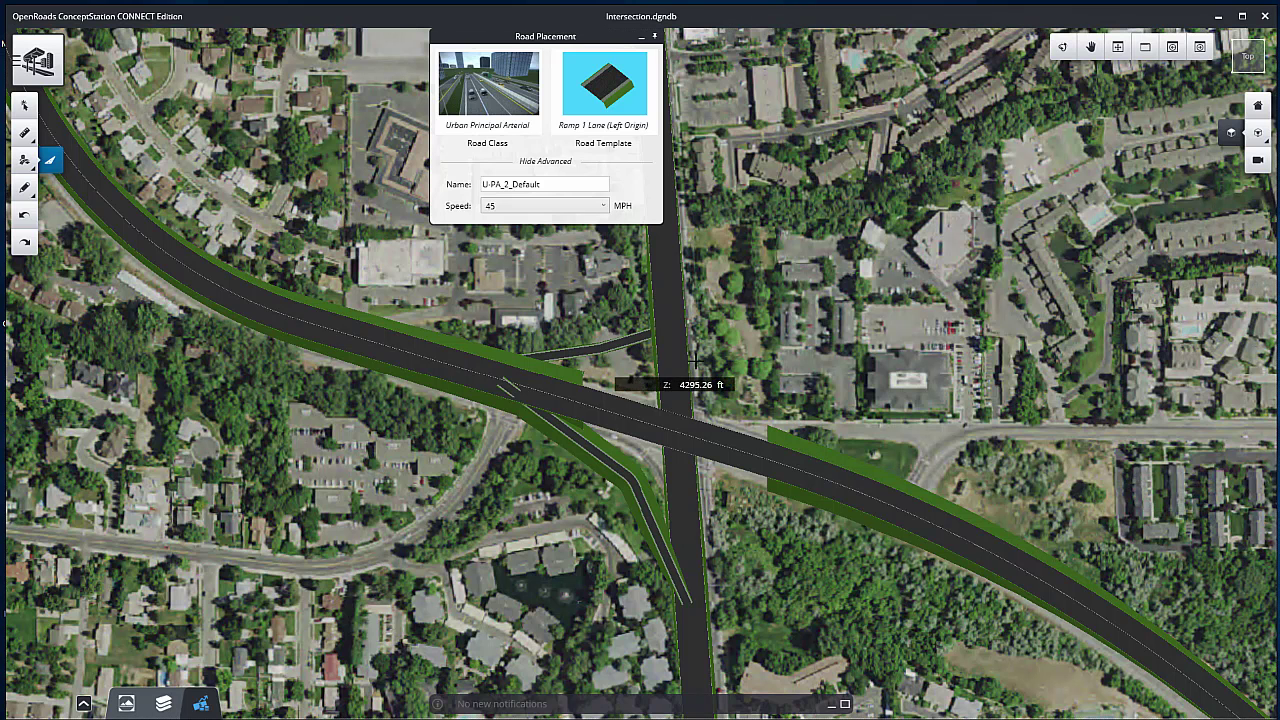
left_click(25, 104)
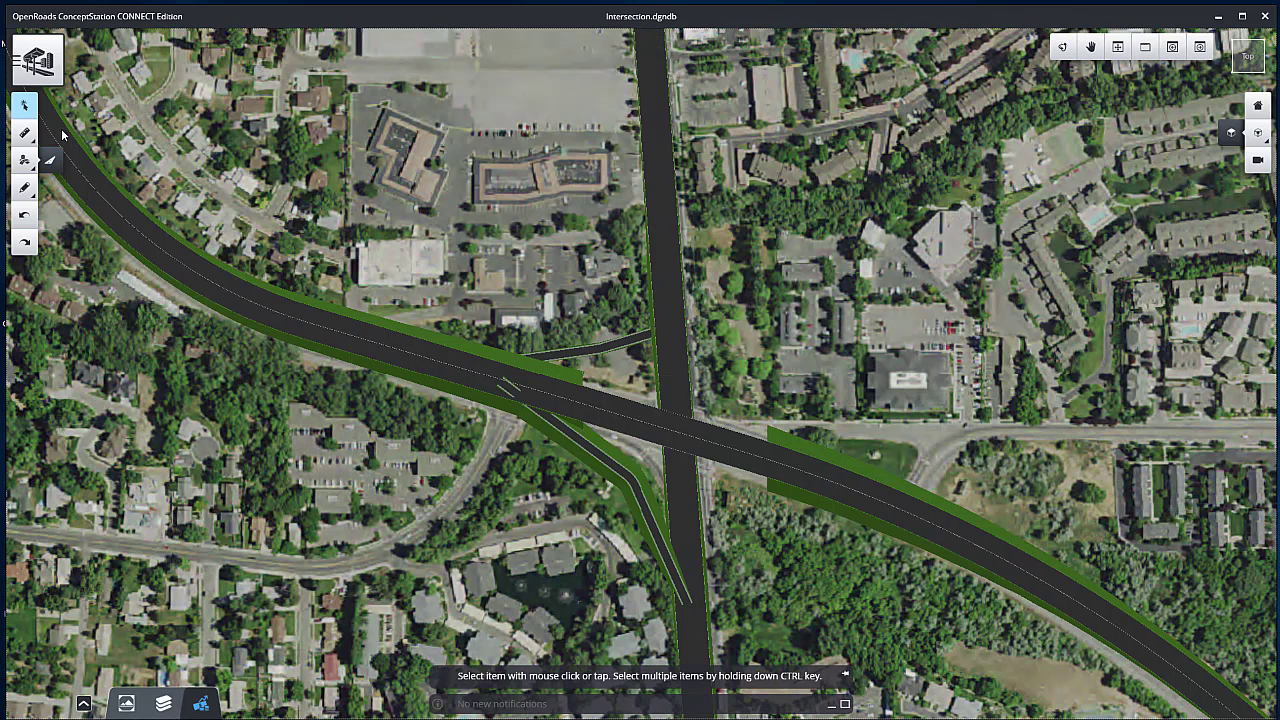
Steepen Ramp B's profile to about 6.18%, rising toward the north–south street.
left_click(578, 350)
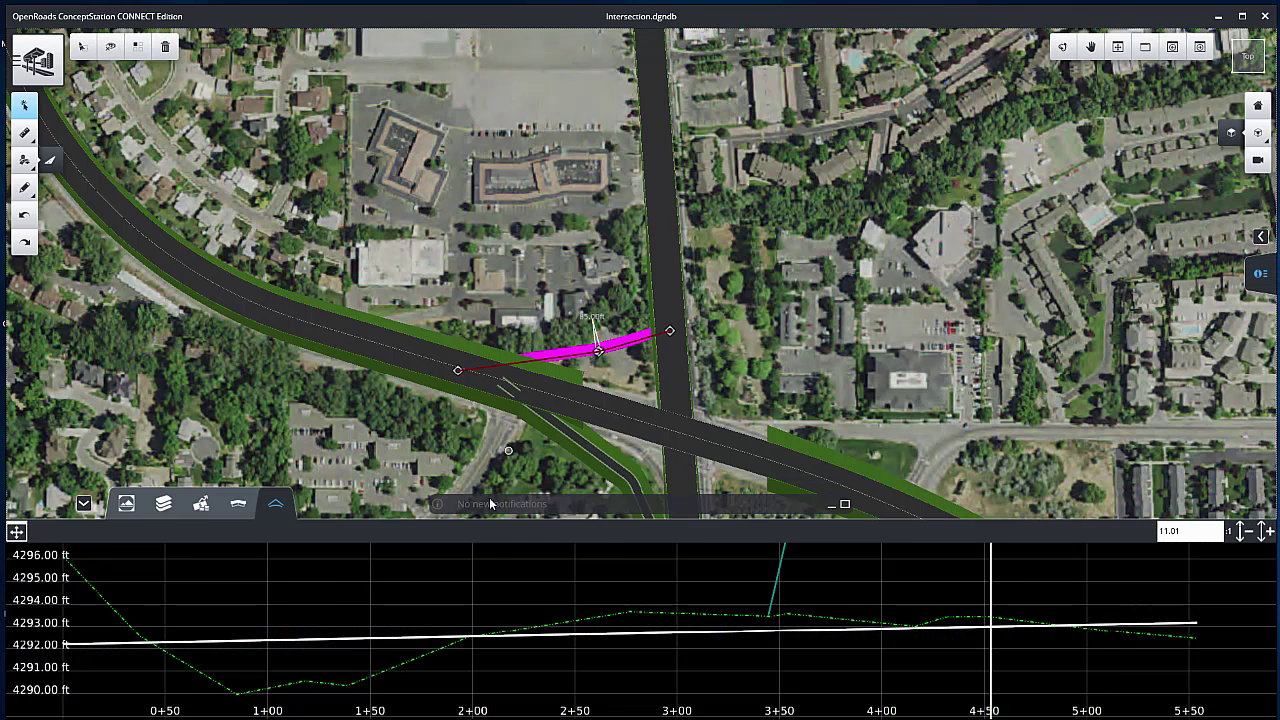
scroll(423, 650, "down", 2)
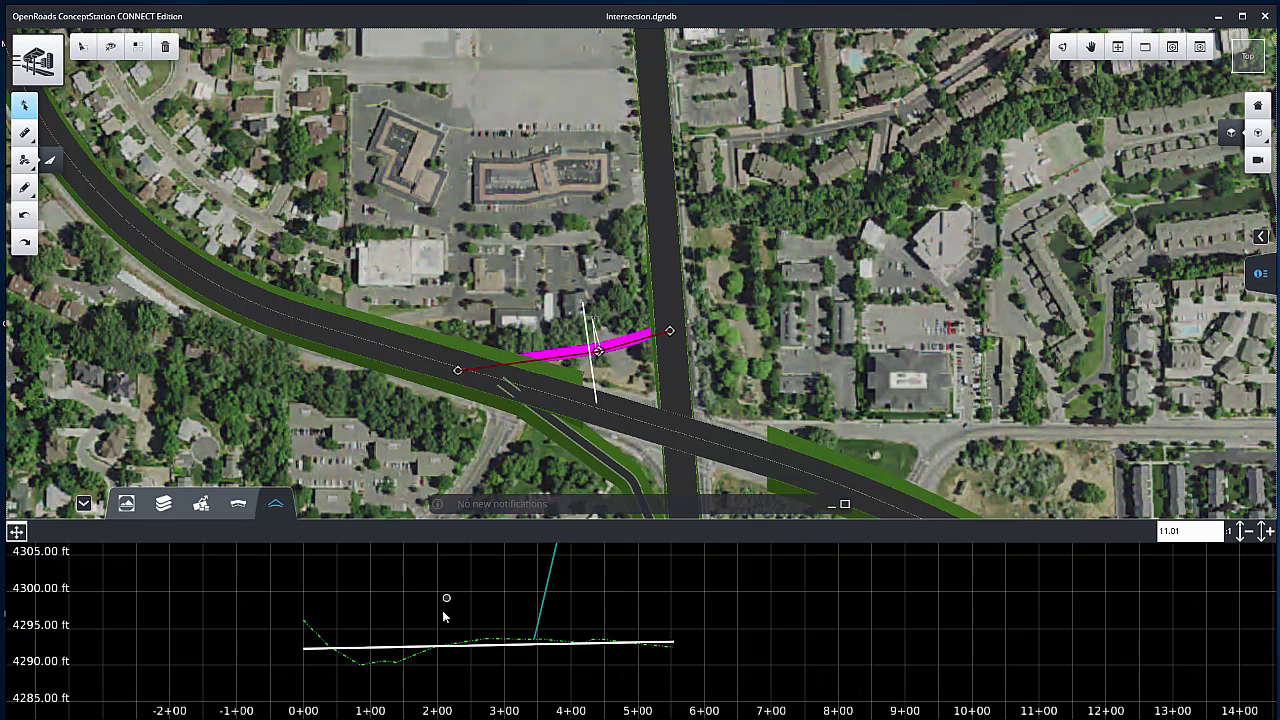
scroll(600, 660, "down", 3)
left_click_drag(625, 632, 625, 580)
scroll(503, 667, "up", 2)
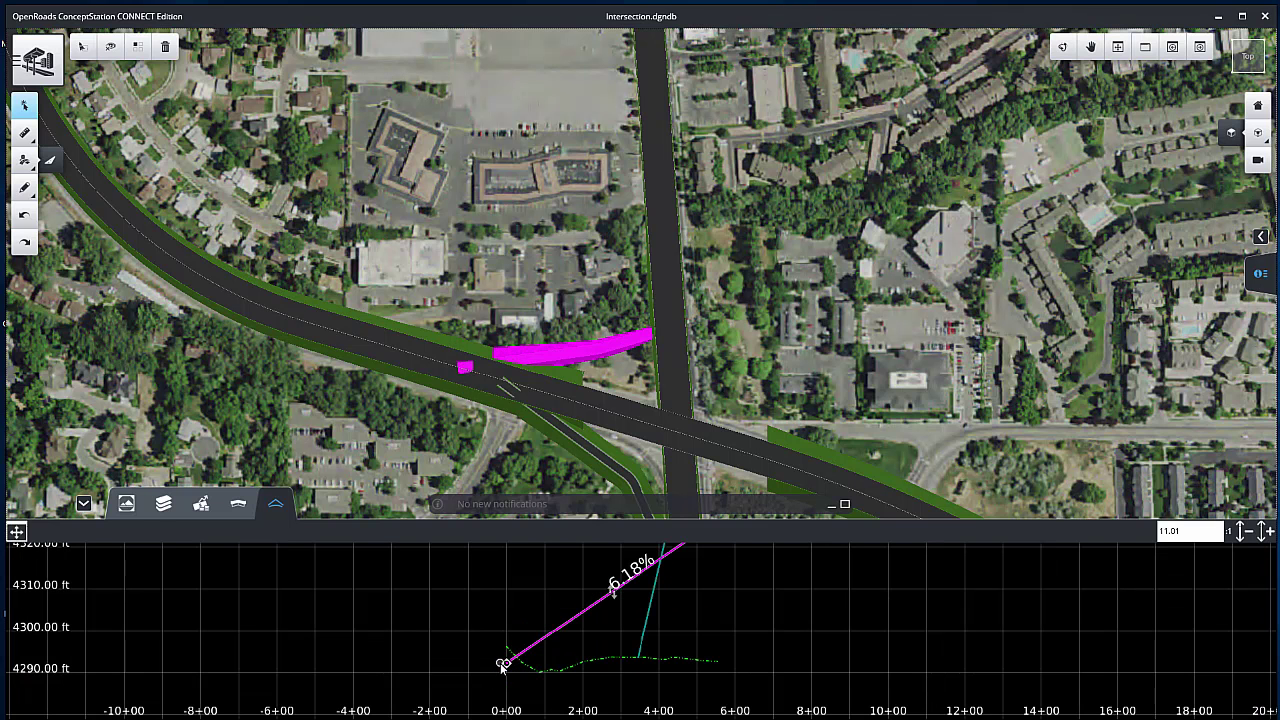
left_click(597, 350)
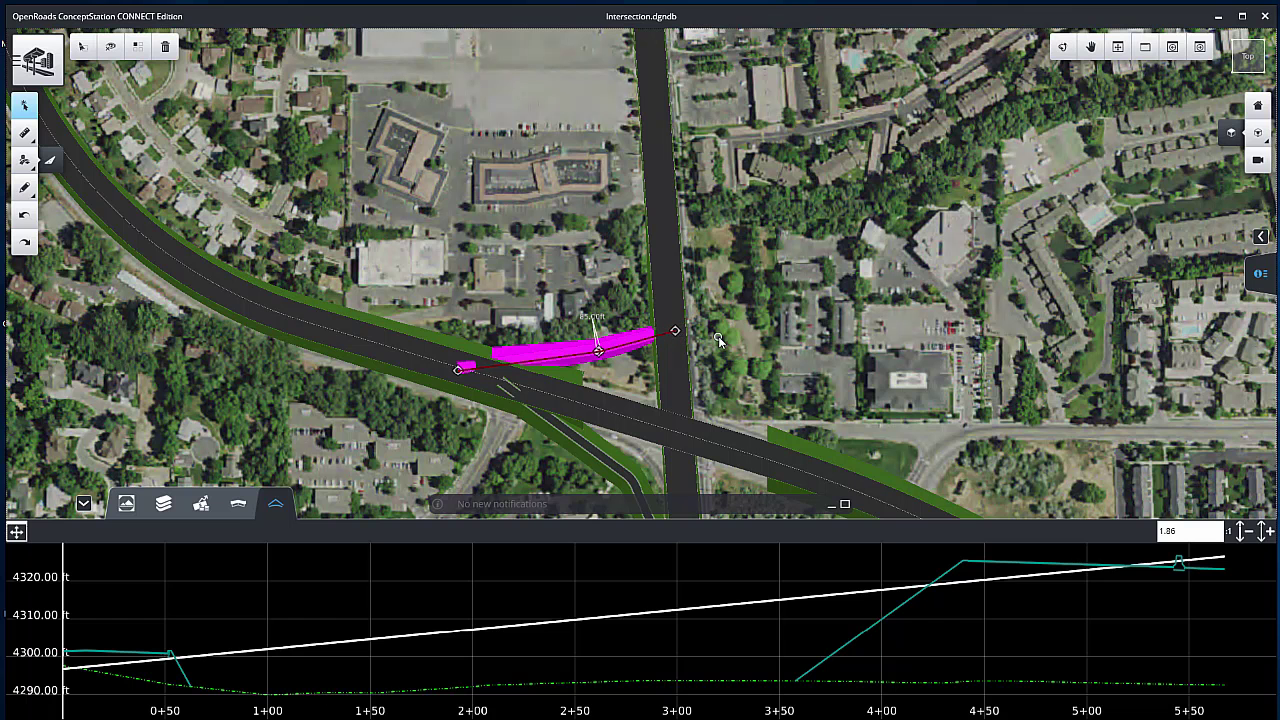
left_click(718, 336)
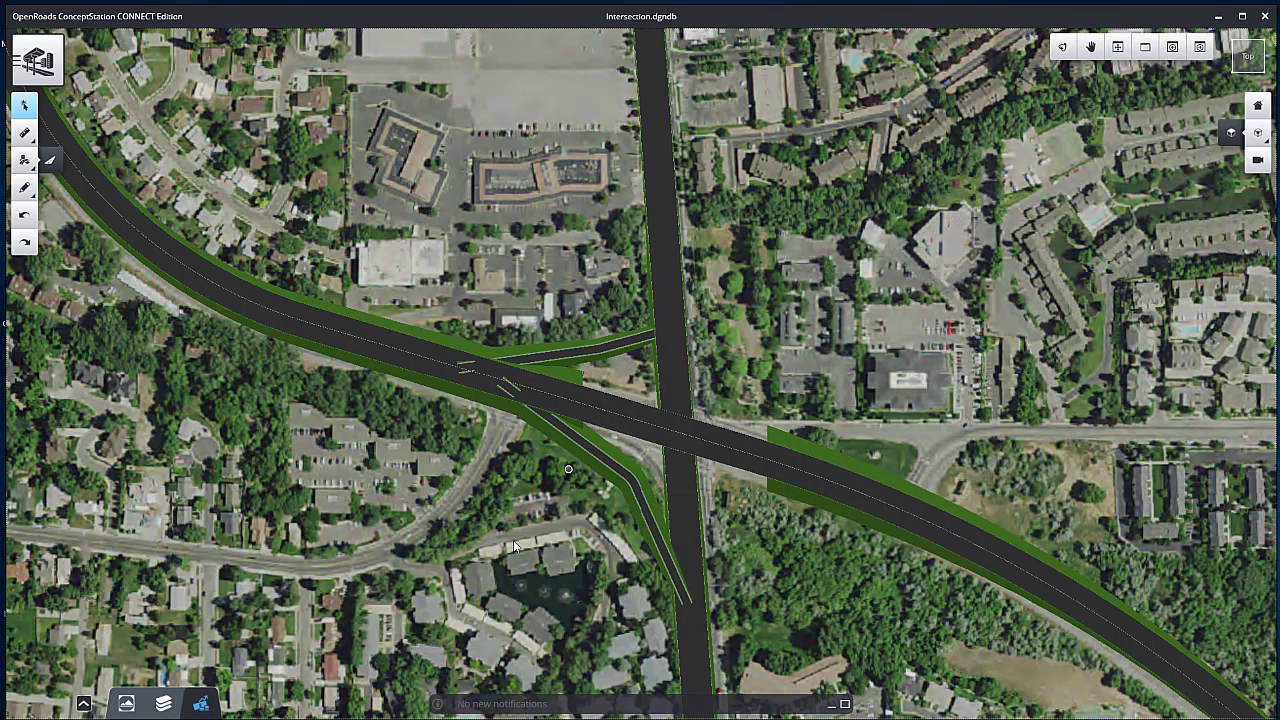
Place a ramp intersection without auxiliary lane joining the north–south road and Ramp A.
left_click(25, 160)
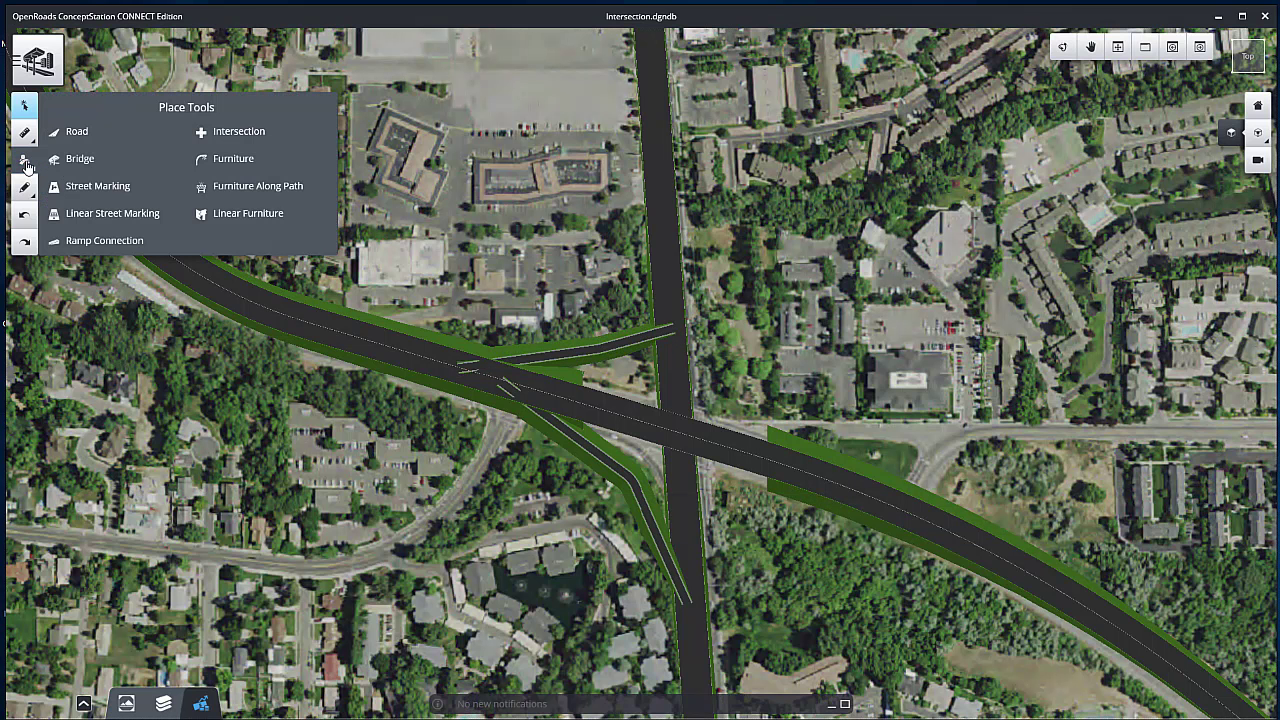
left_click(88, 240)
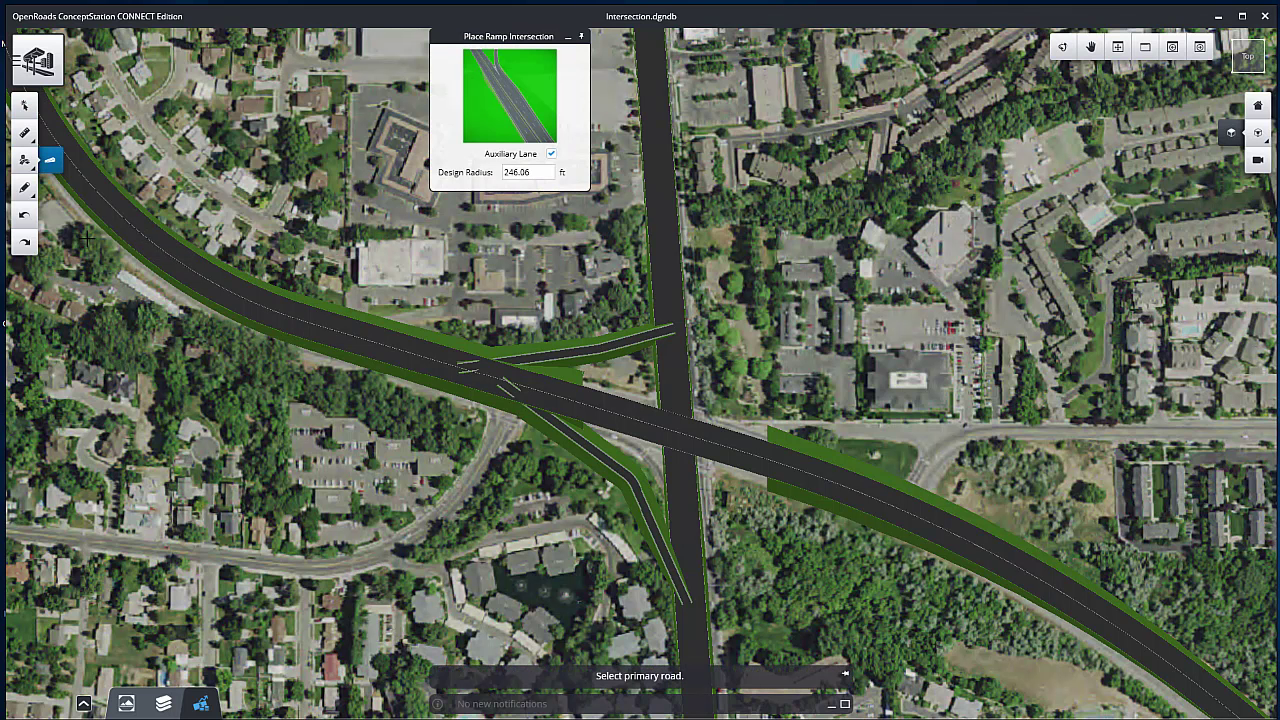
left_click(552, 155)
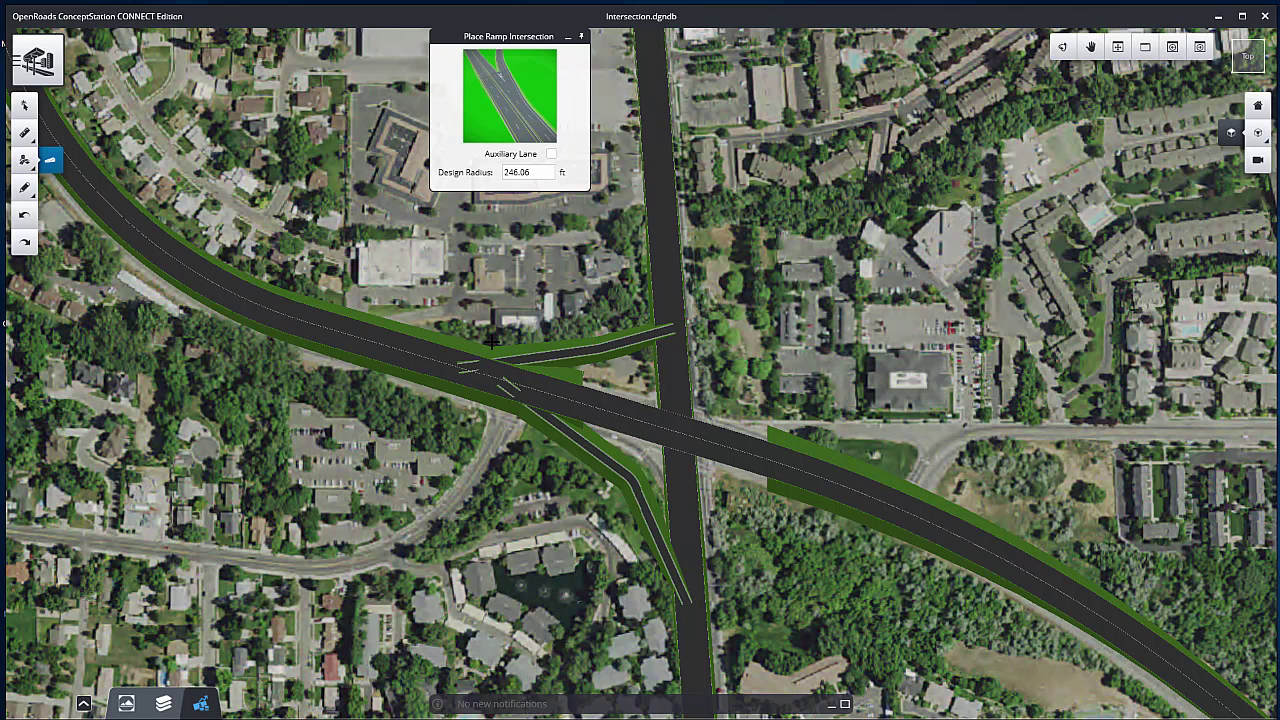
left_click(690, 631)
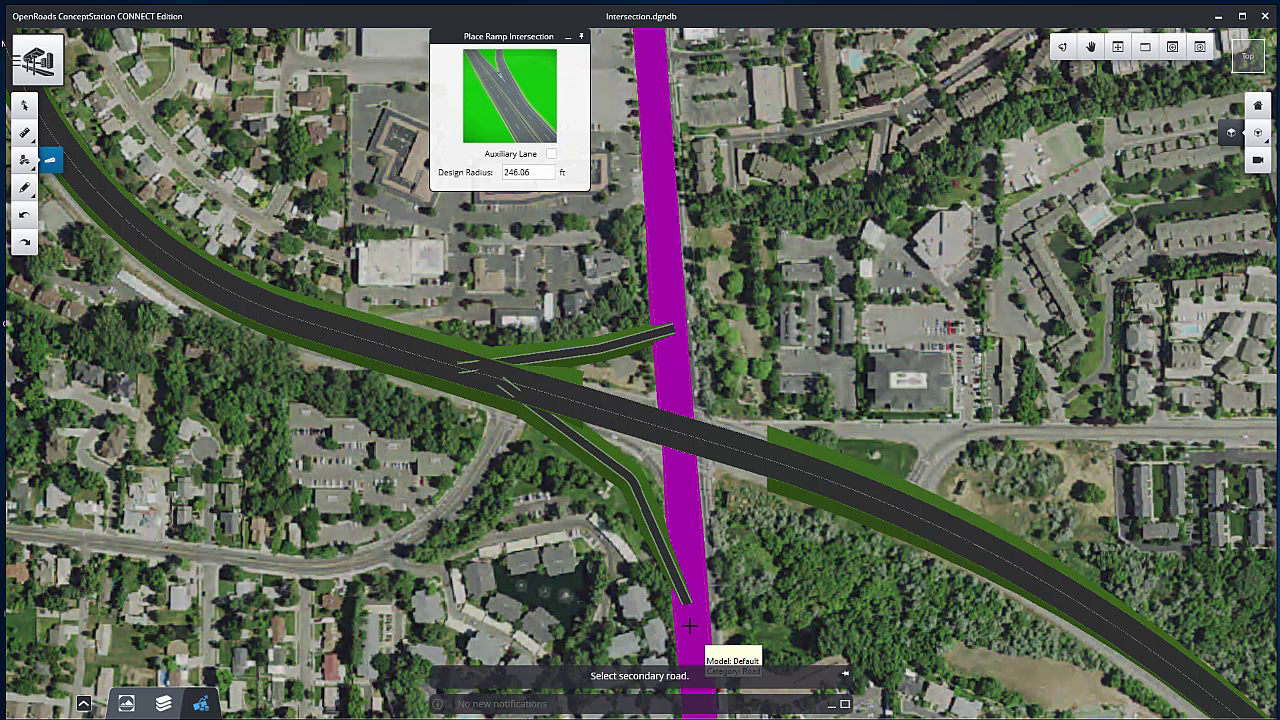
left_click(643, 505)
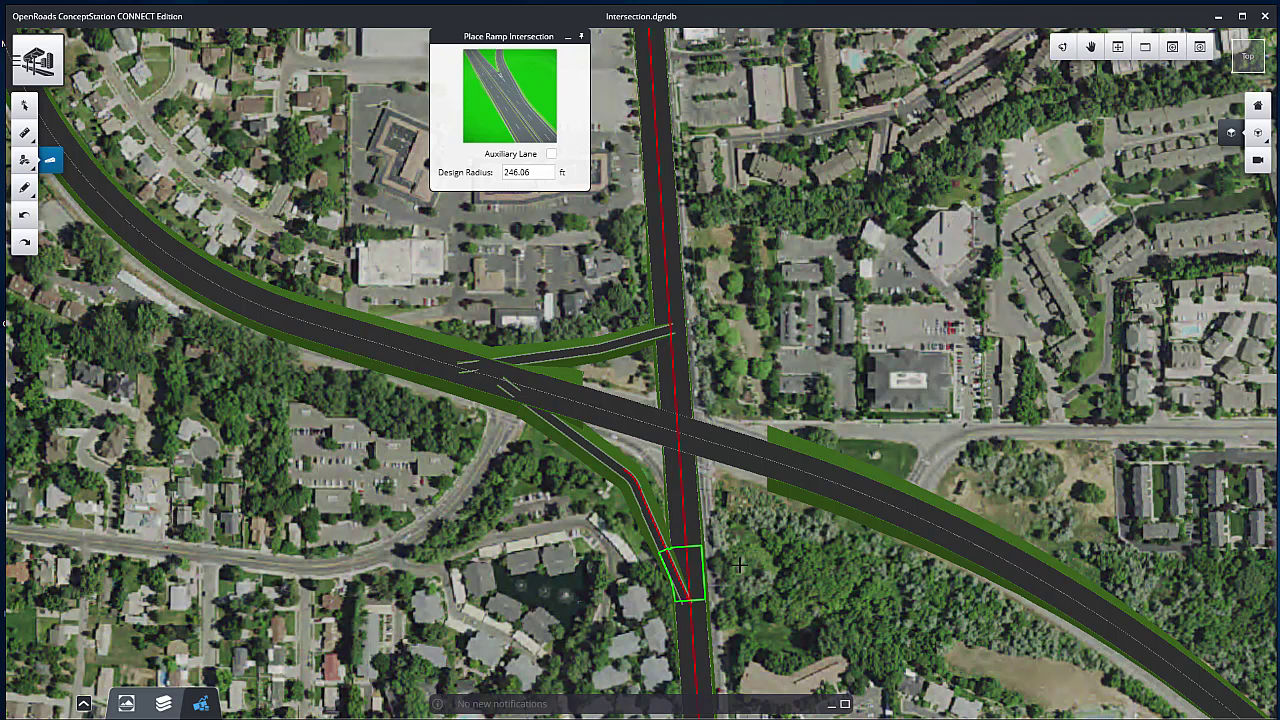
right_click(739, 566)
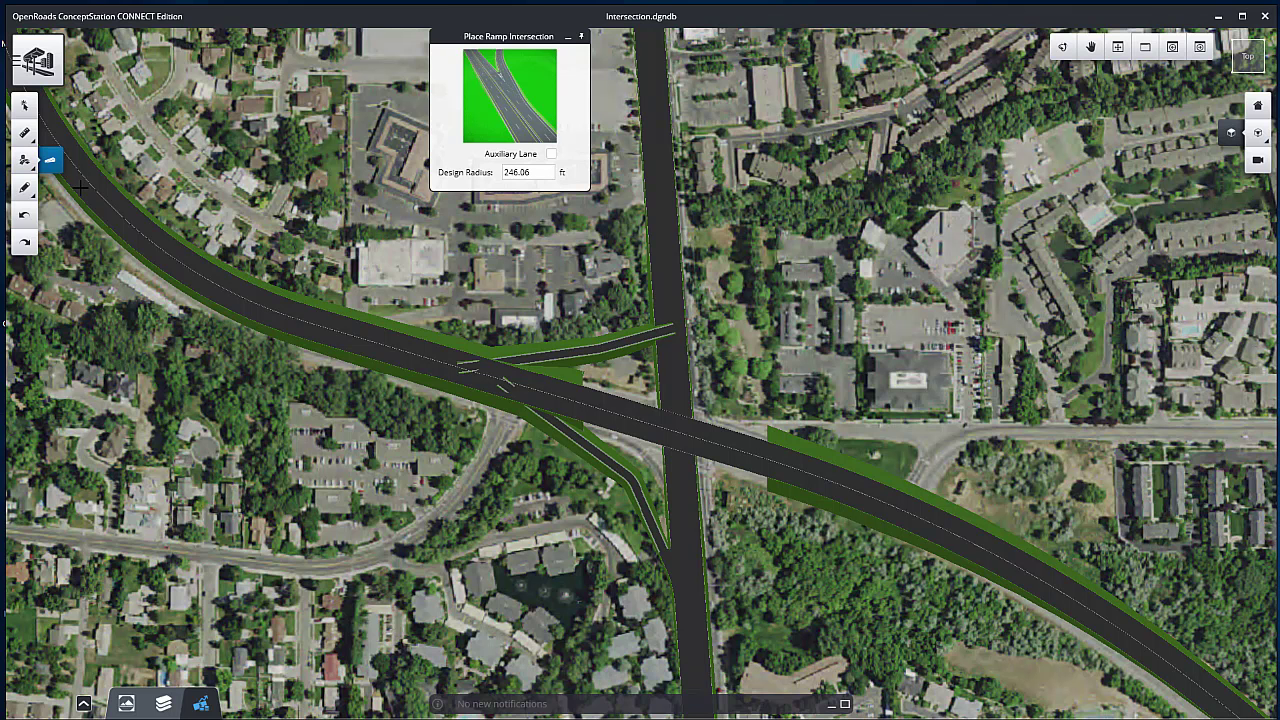
left_click(24, 160)
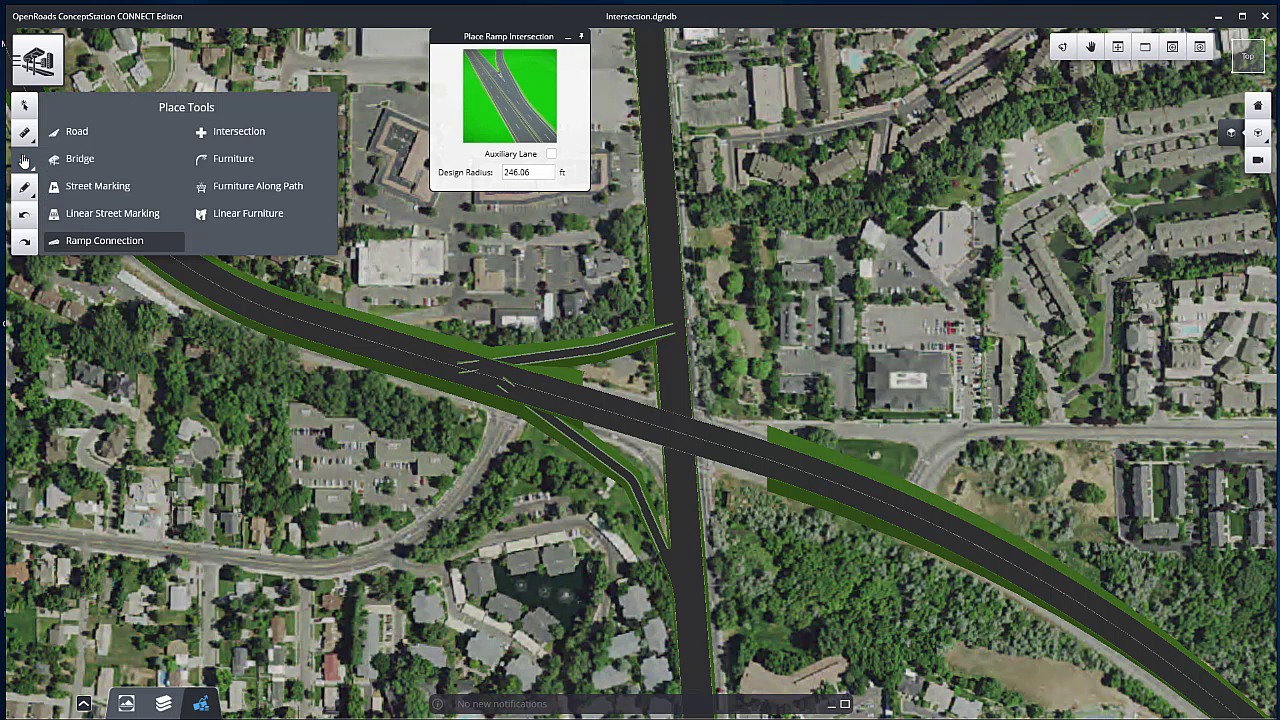
Place an intersection with the north–south road as primary and Ramp B as secondary.
left_click(258, 134)
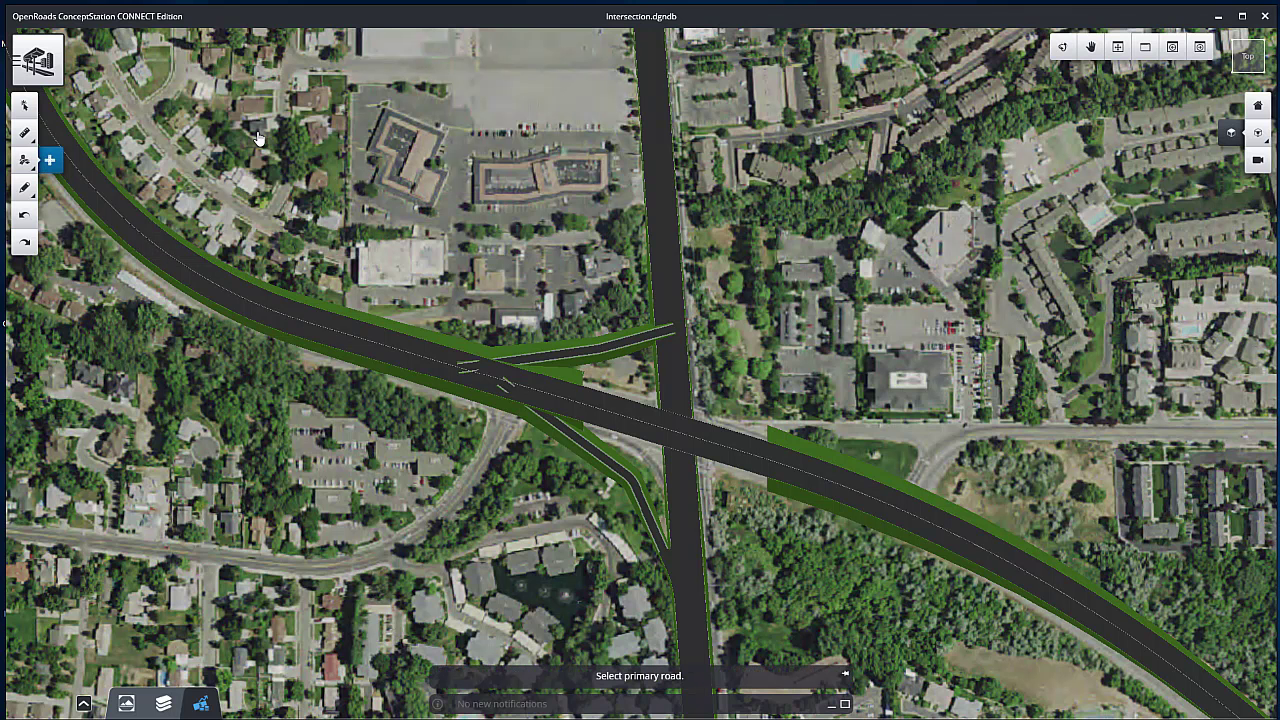
left_click(663, 287)
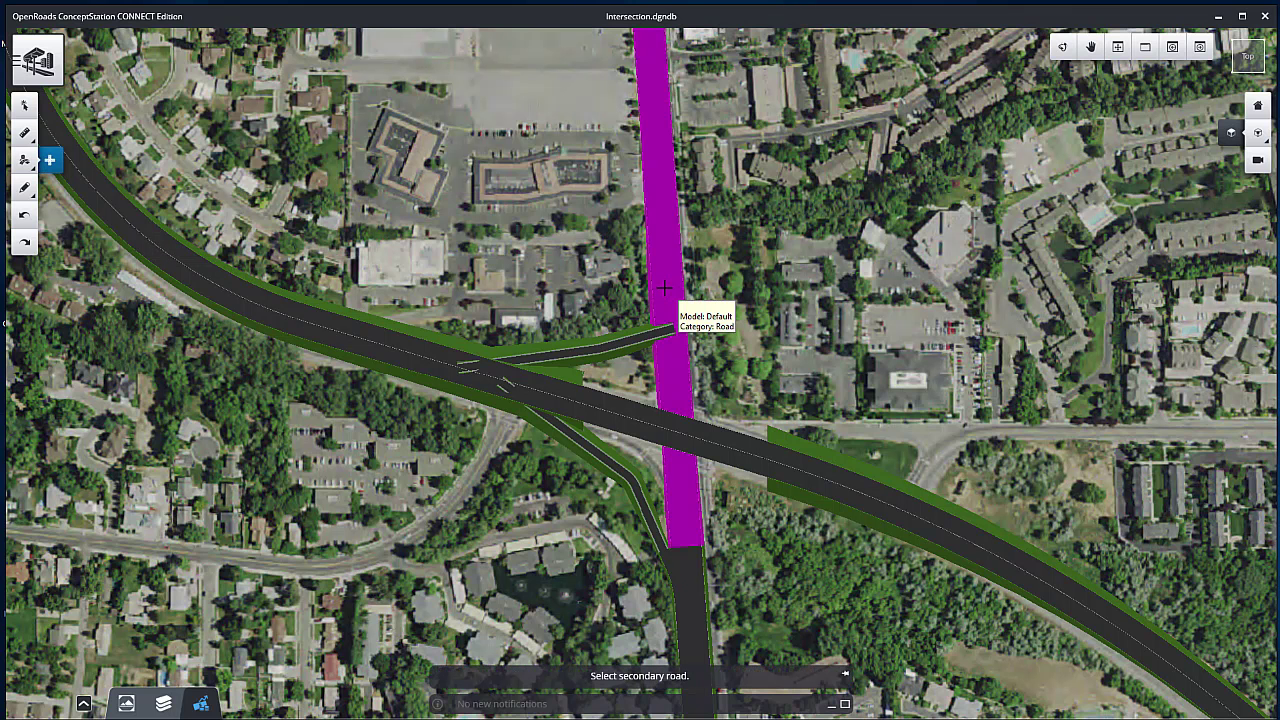
left_click(636, 338)
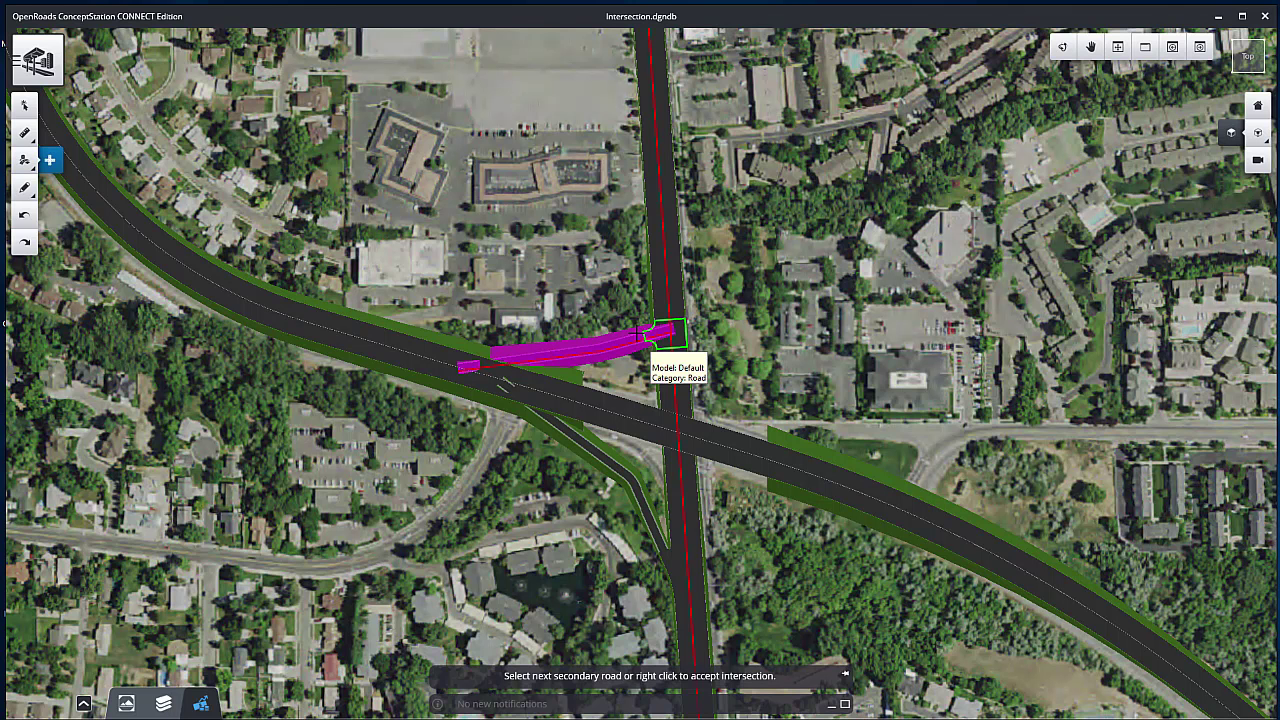
right_click(629, 320)
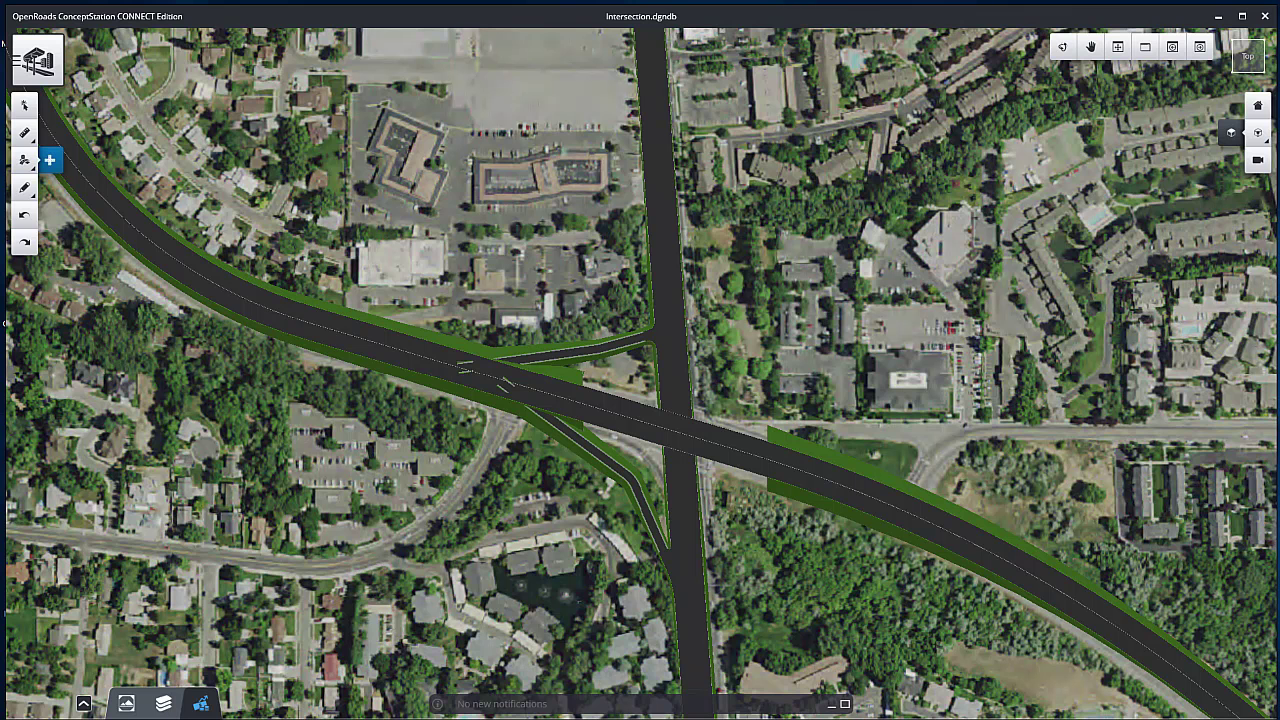
Connect Ramp B to the diagonal highway with a ramp connection that has an auxiliary lane.
left_click(24, 160)
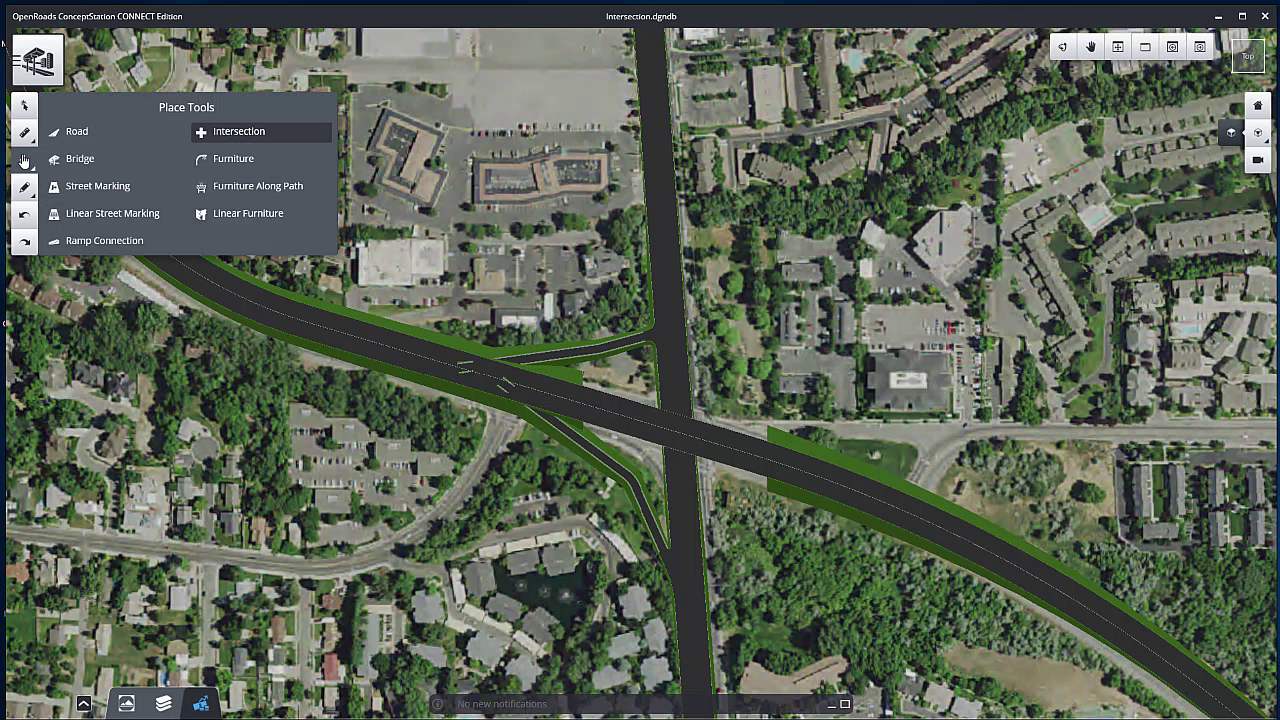
left_click(104, 241)
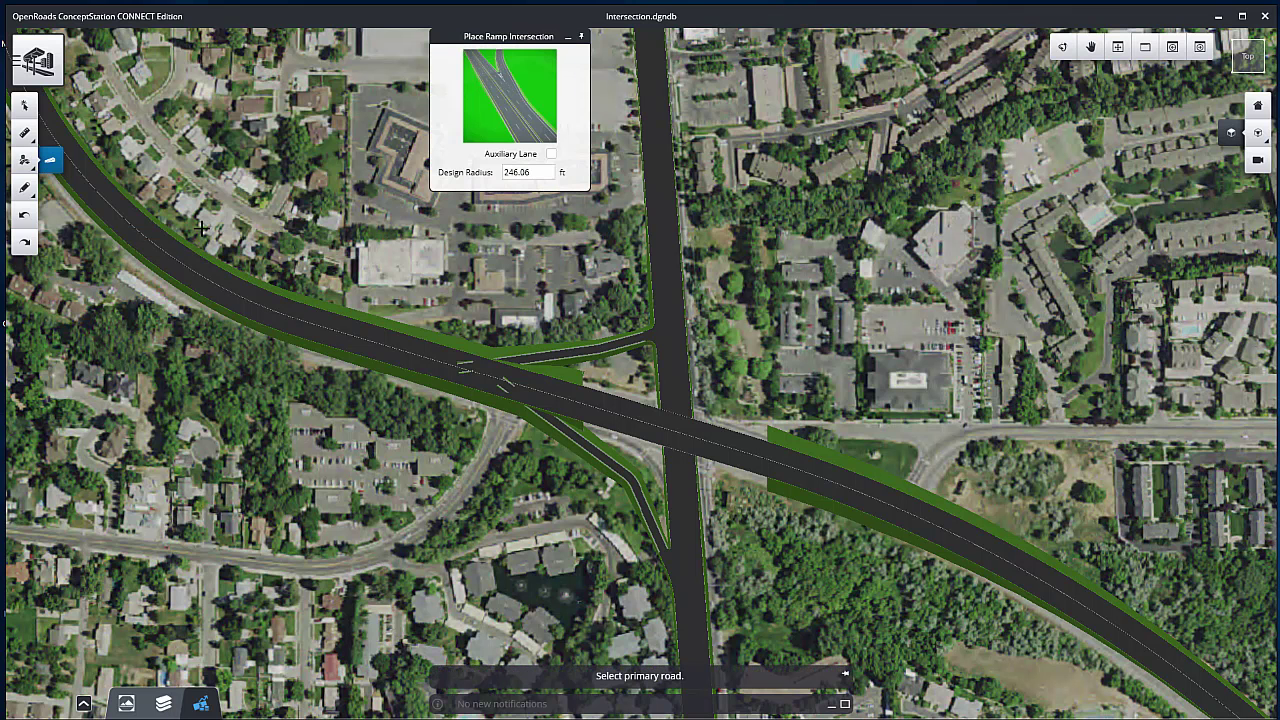
left_click(552, 155)
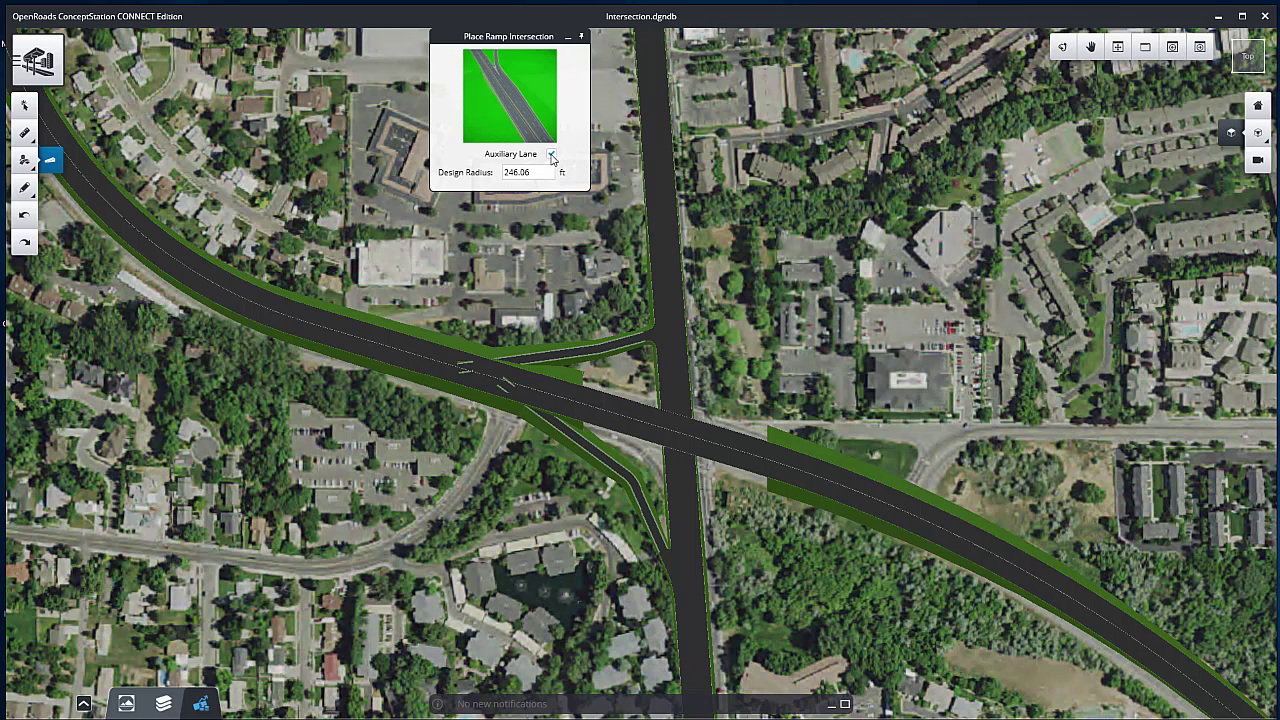
left_click(440, 352)
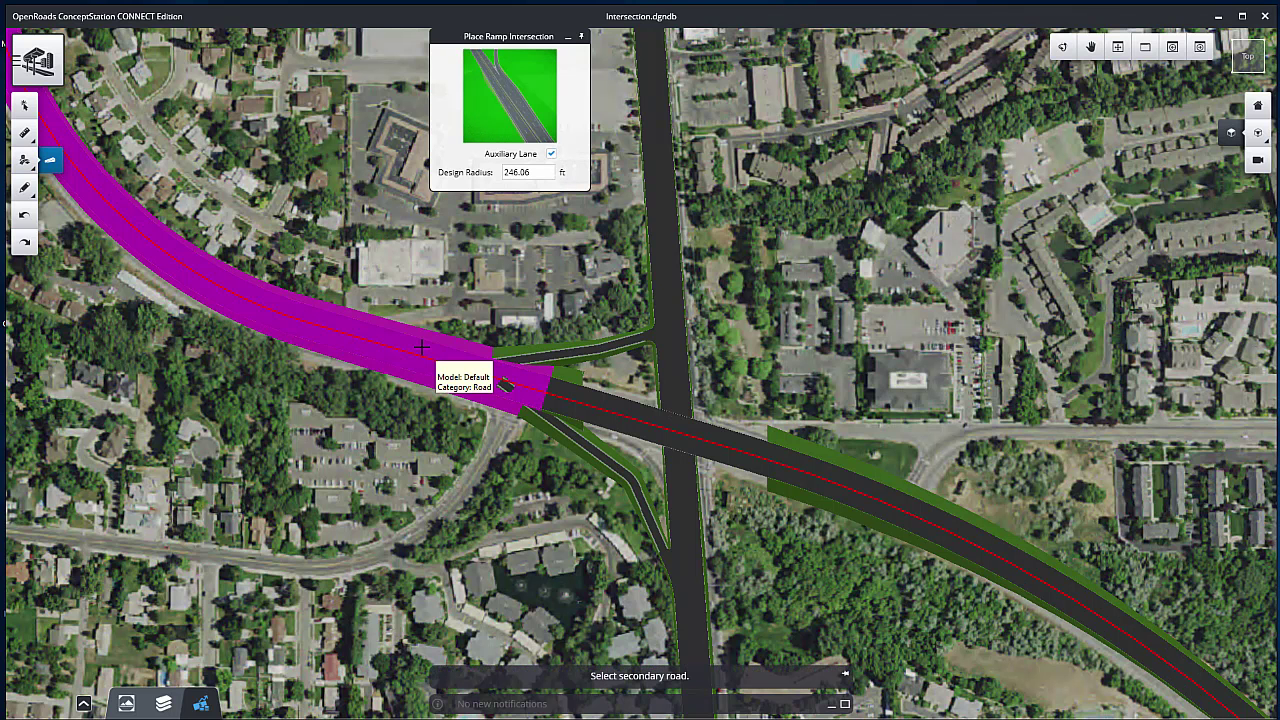
left_click(545, 355)
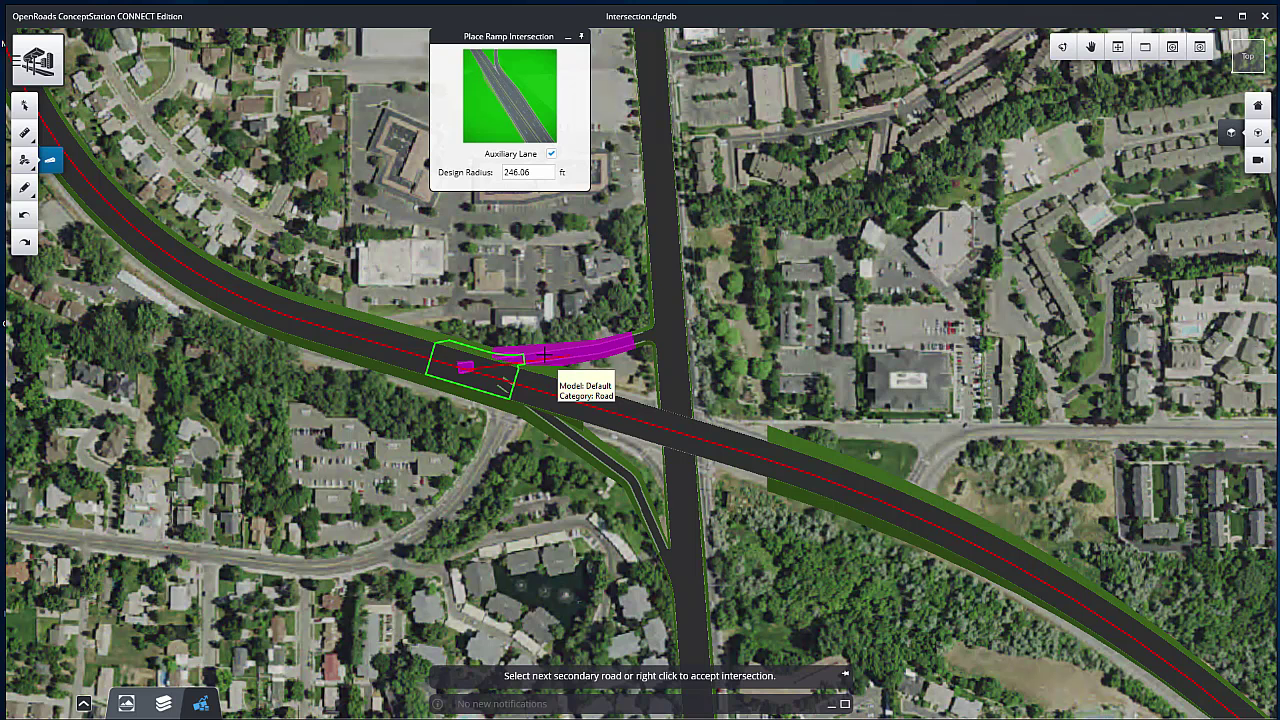
right_click(545, 355)
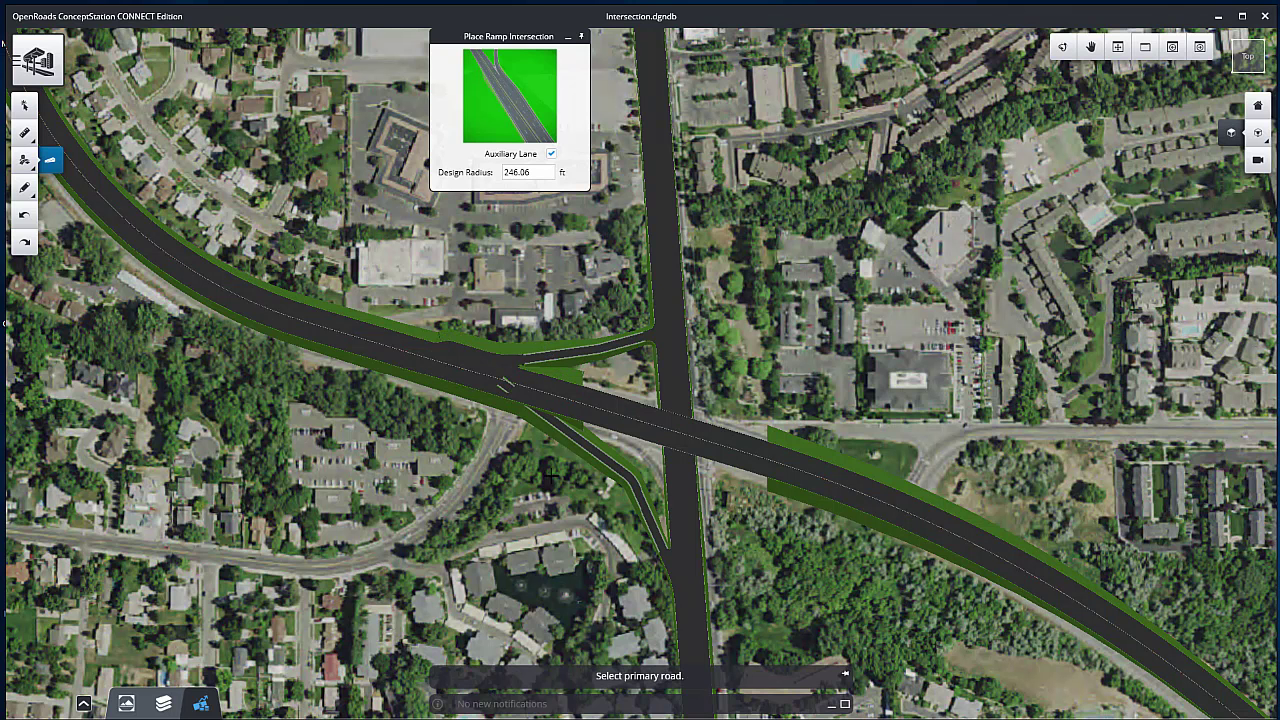
Connect Ramp A to the highway with a ramp connection without an auxiliary lane.
left_click(553, 155)
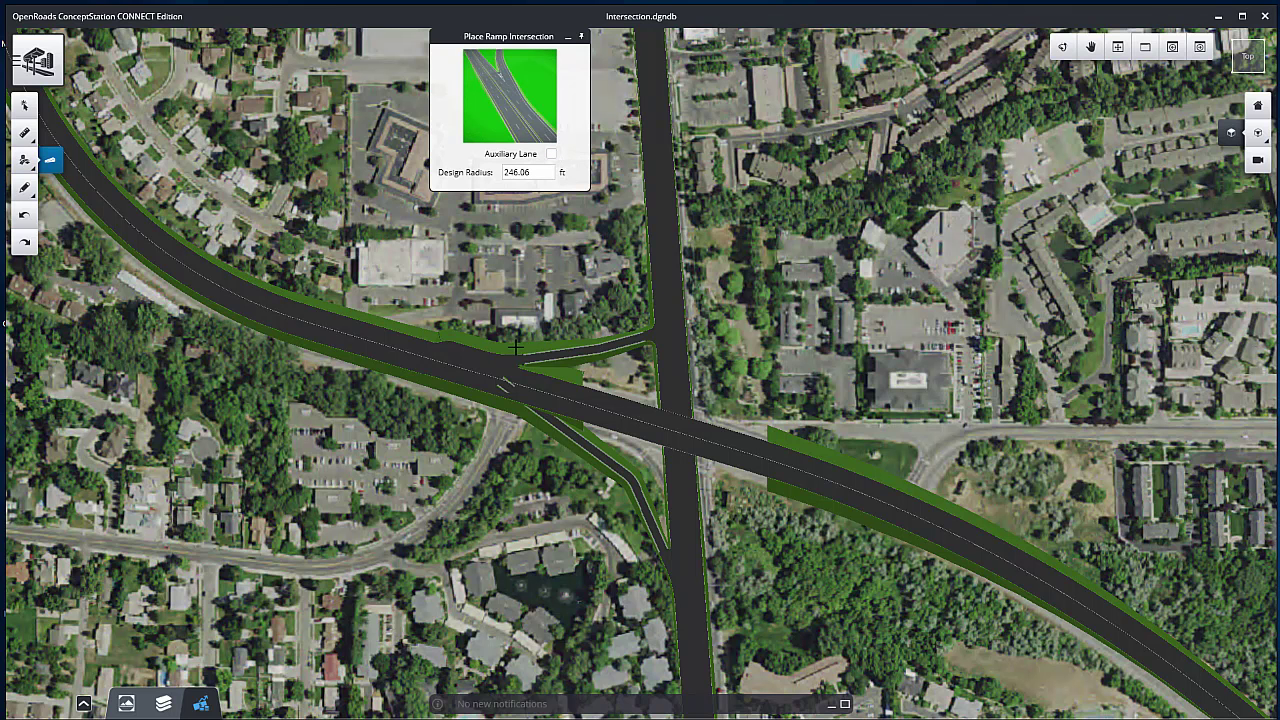
left_click(479, 380)
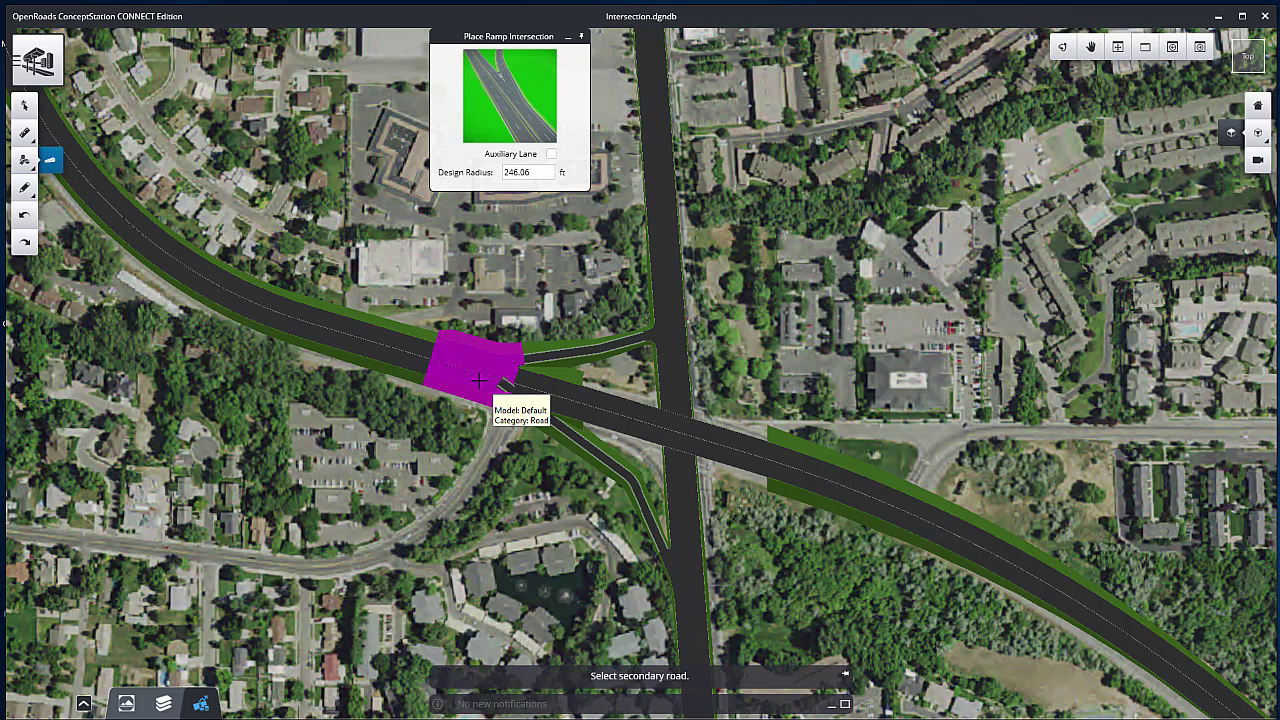
left_click(479, 380)
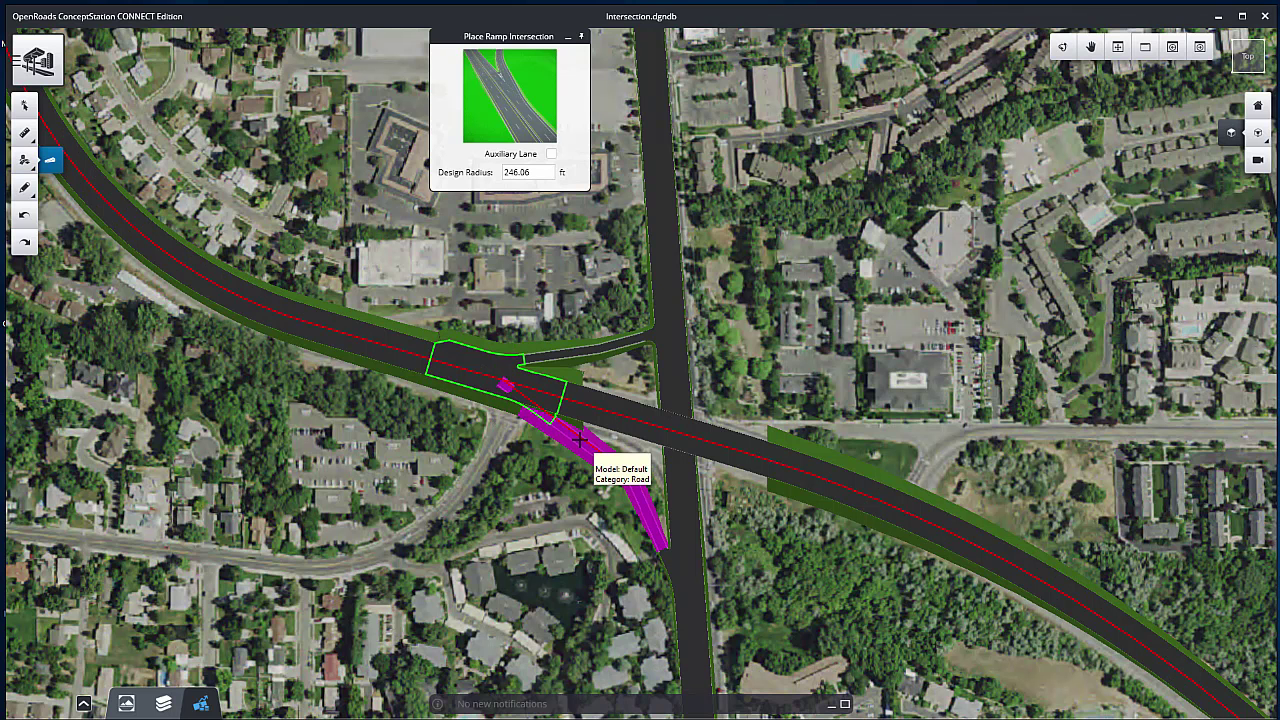
left_click(576, 444)
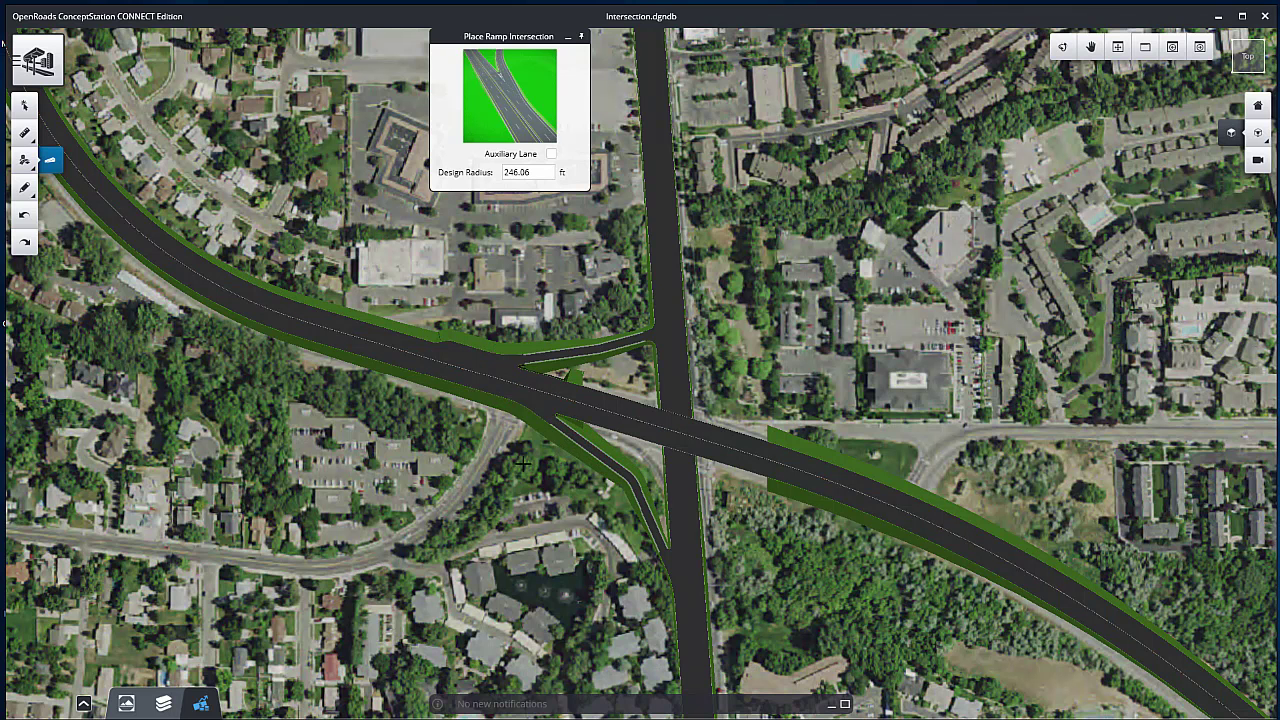
Turn the Markings category back on so lane markings show on all roads.
left_click(163, 703)
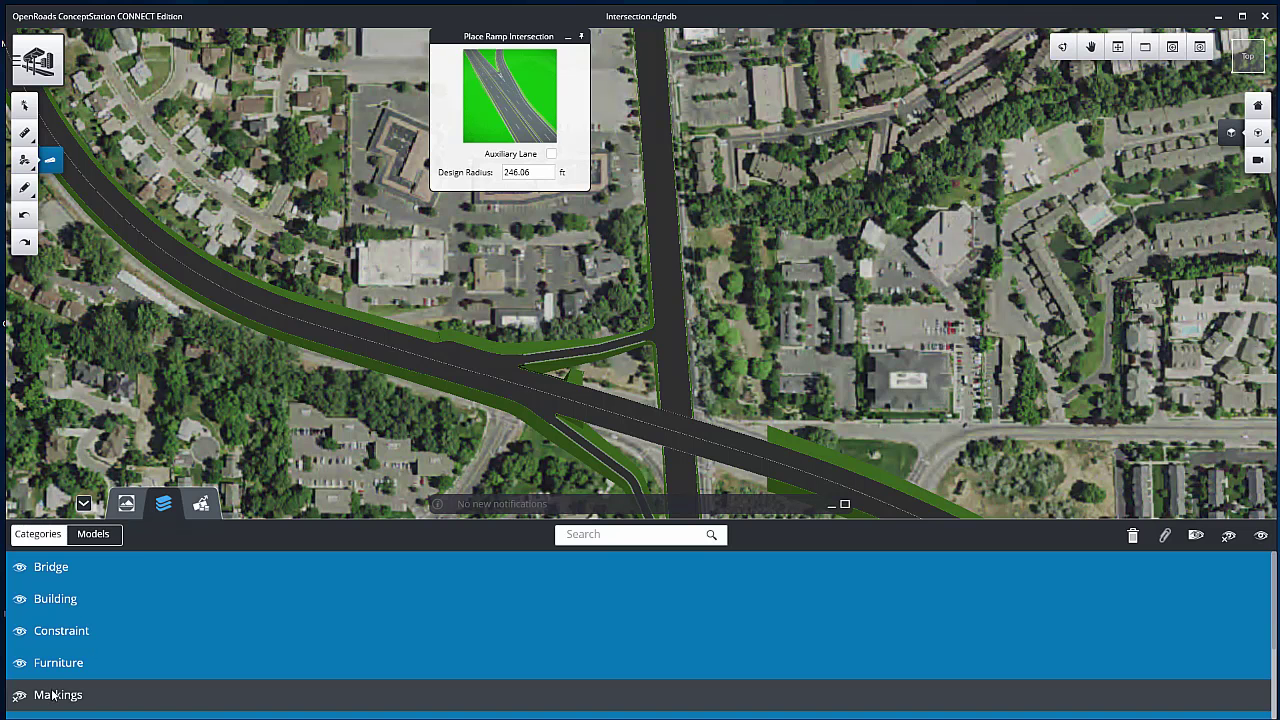
left_click(19, 695)
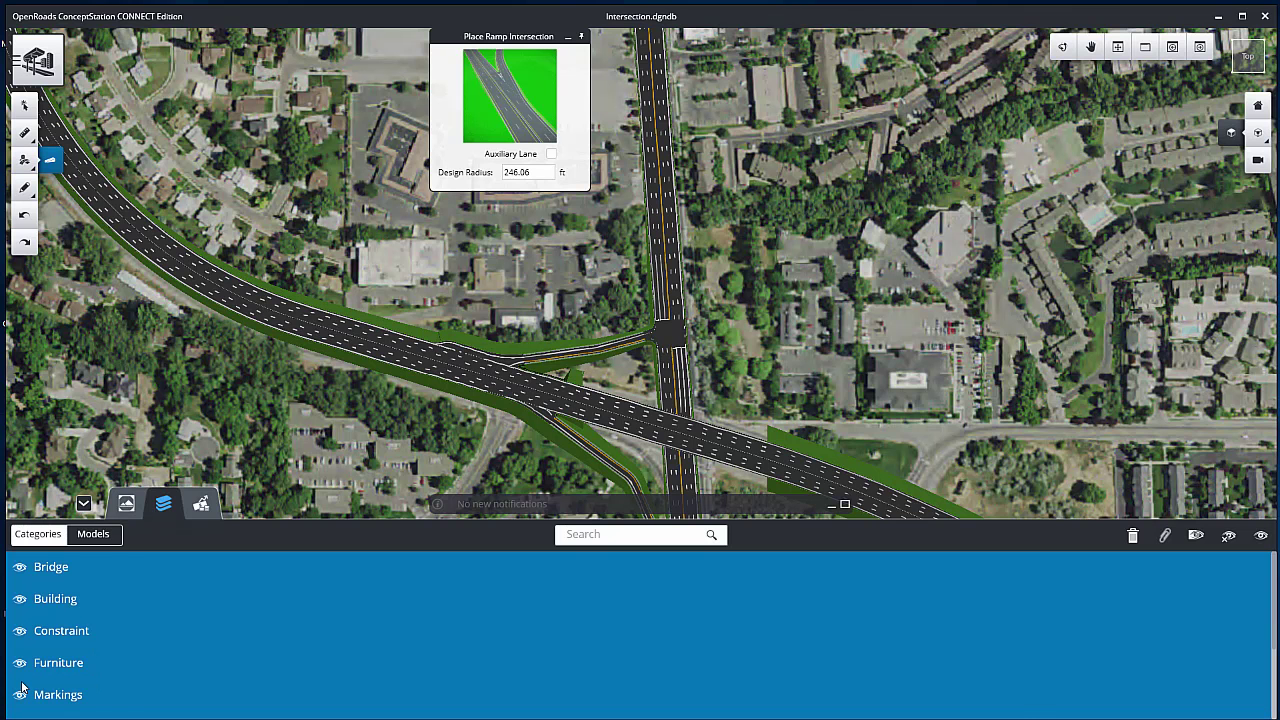
left_click(163, 503)
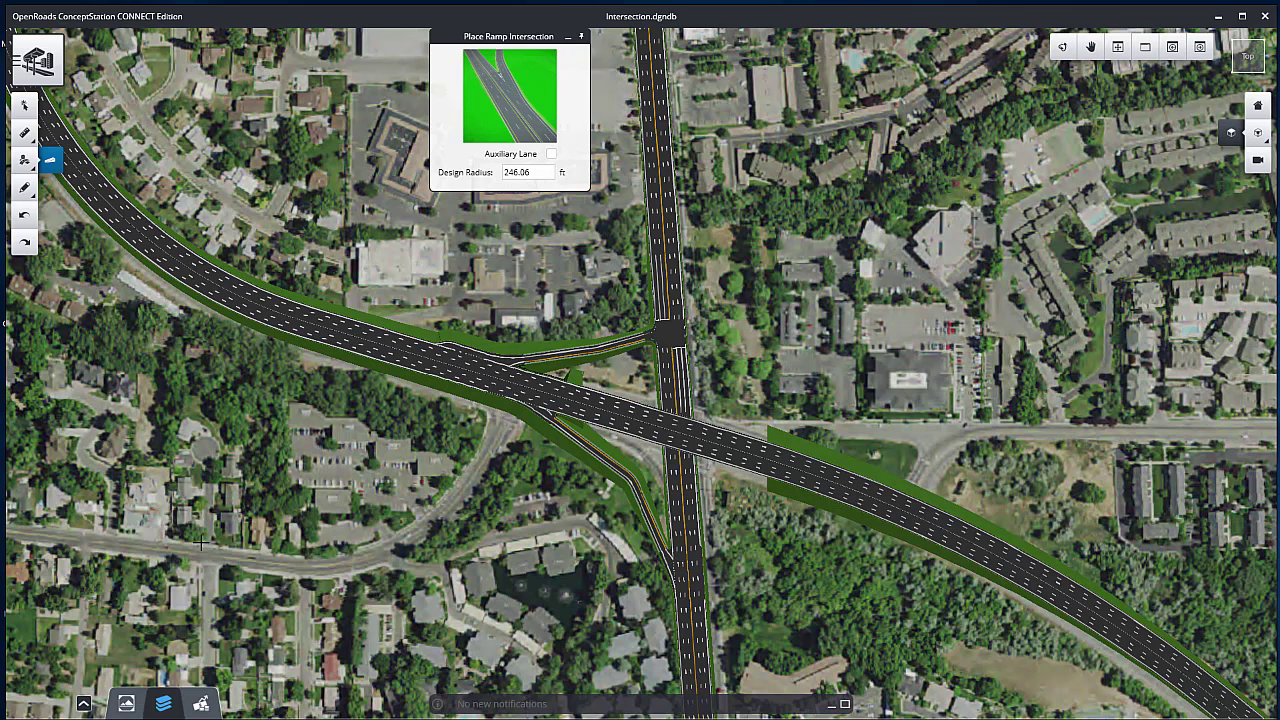